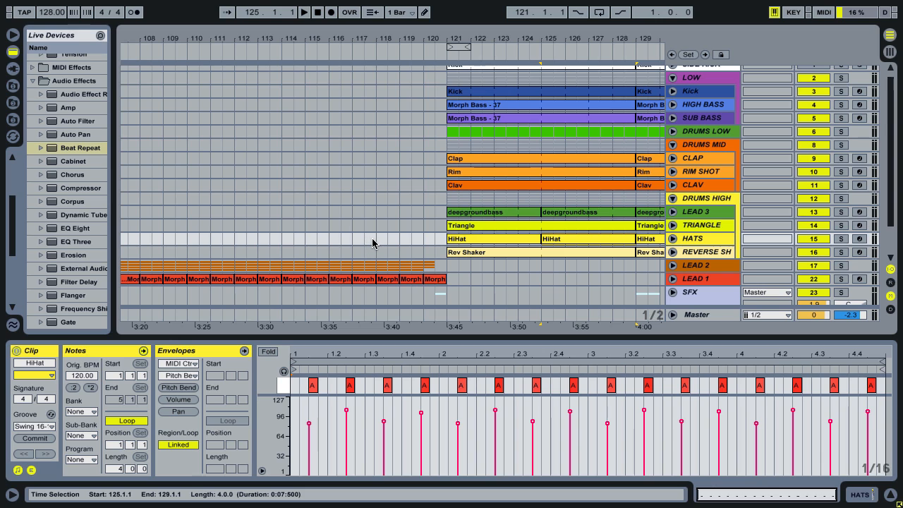
Step: Play the arrangement, solo the HATS track and unfold its lane
{"action": "left_click", "coordinate": [371, 239]}
{"action": "key", "text": "space"}
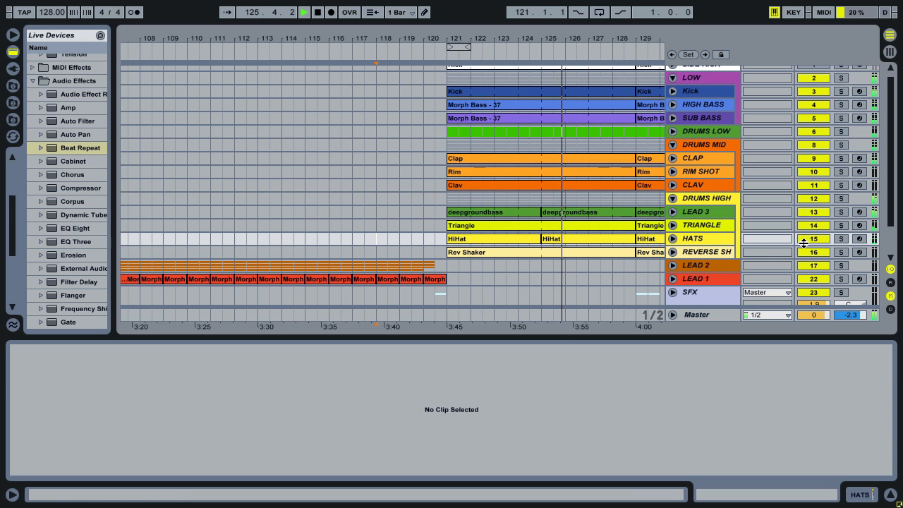
{"action": "left_click", "coordinate": [843, 240]}
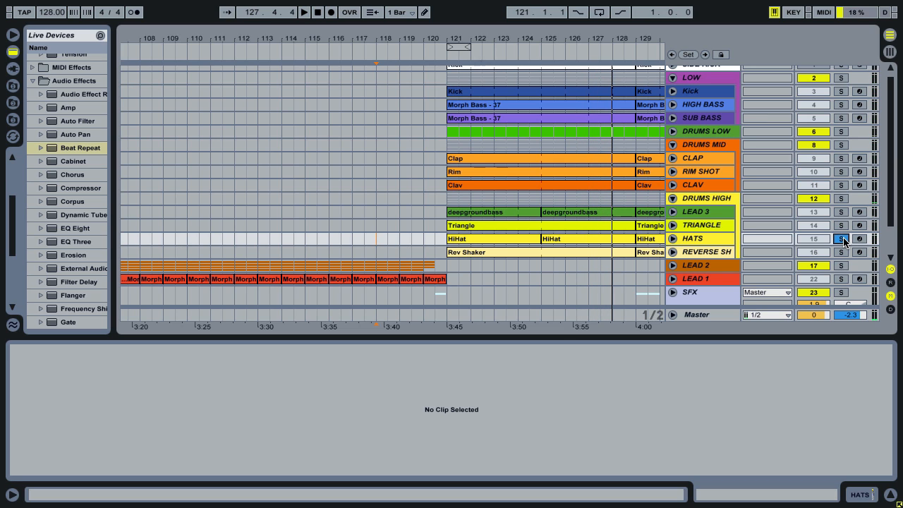
{"action": "left_click", "coordinate": [672, 238]}
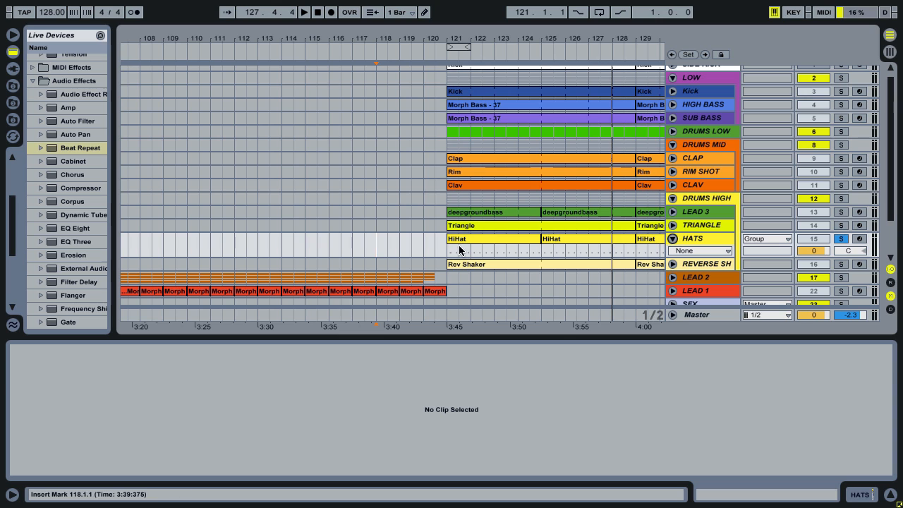
Step: Select the first bar of the HiHat clip, from 121.1.1 to 122.1.1, and loop that selection
{"action": "left_click_drag", "start_coordinate": [460, 37], "coordinate": [459, 89]}
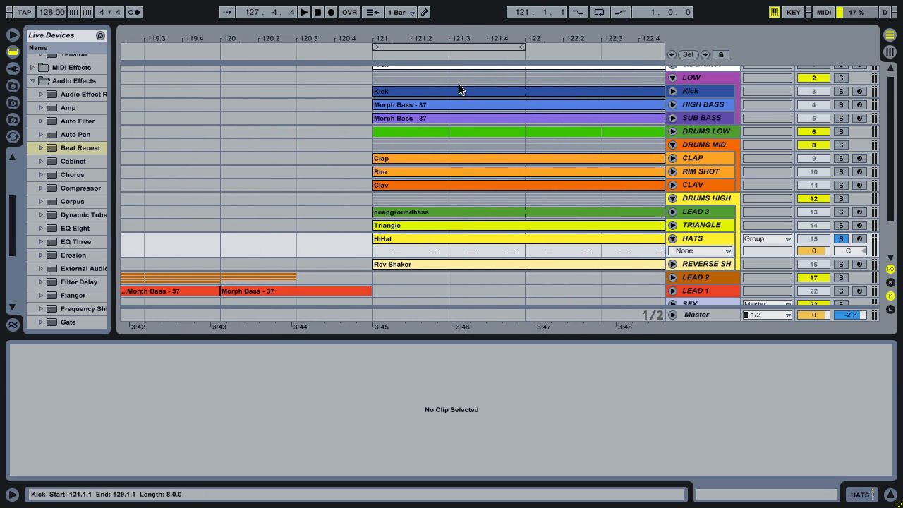
{"action": "left_click", "coordinate": [522, 252]}
{"action": "left_click_drag", "start_coordinate": [522, 252], "coordinate": [384, 242]}
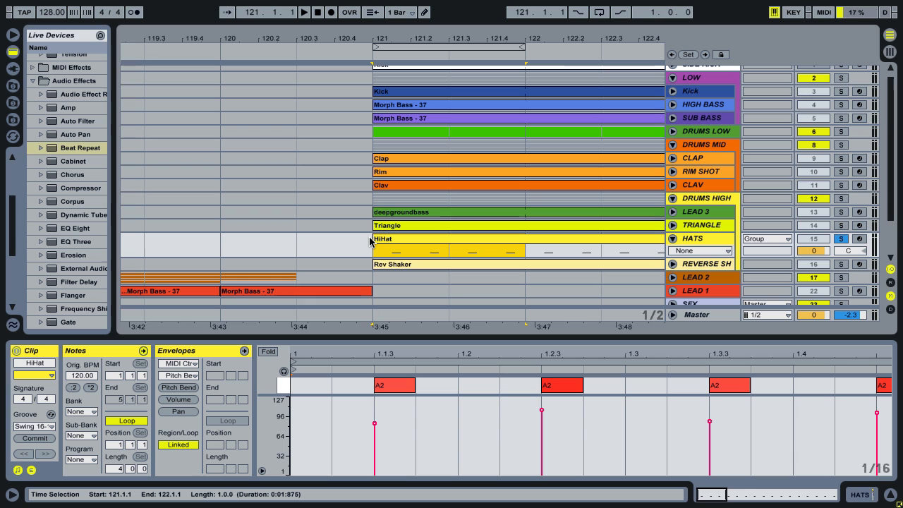
{"action": "key", "text": "ctrl+l"}
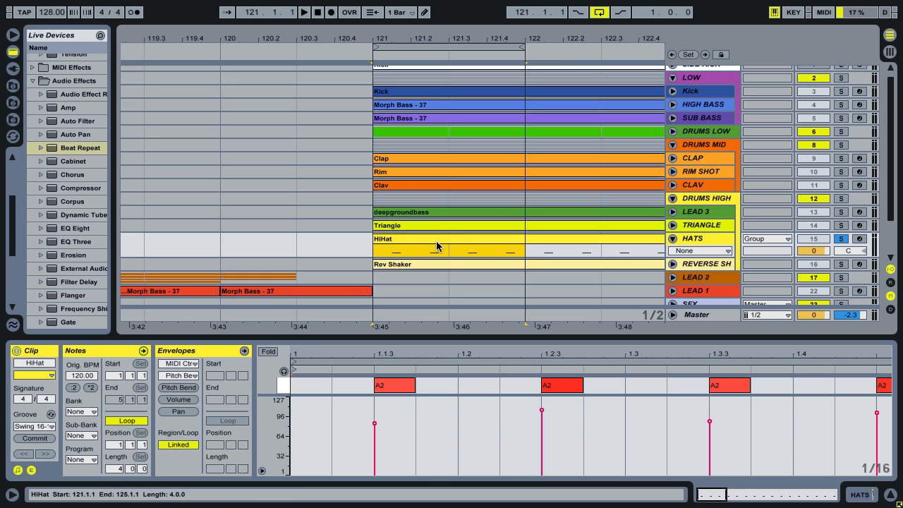
Step: Play the looped hi-hat bar and enlarge the HATS track lane to show its notes clearly
{"action": "key", "text": "space"}
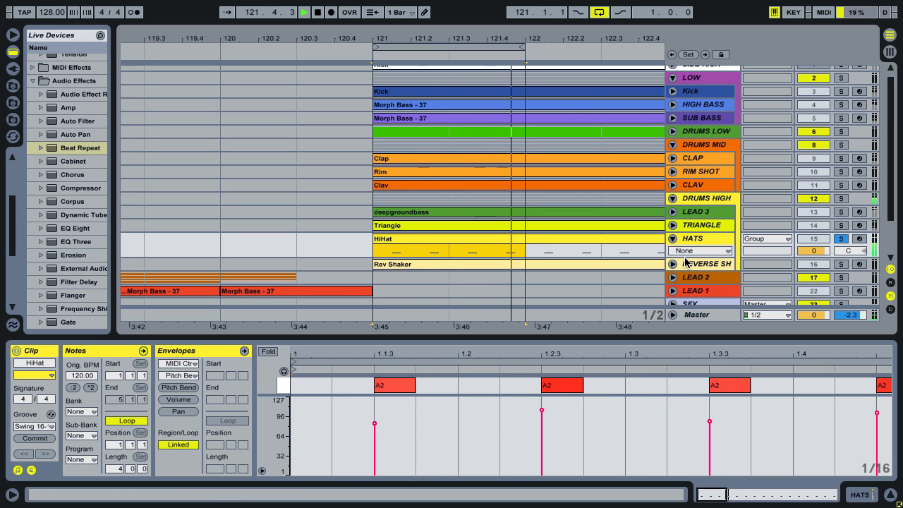
{"action": "left_click_drag", "start_coordinate": [685, 258], "coordinate": [685, 293]}
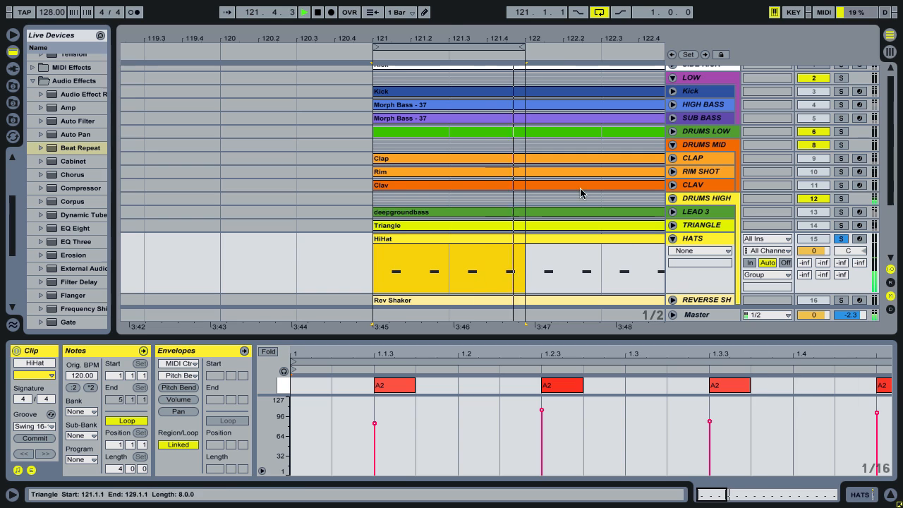
{"action": "key", "text": "z"}
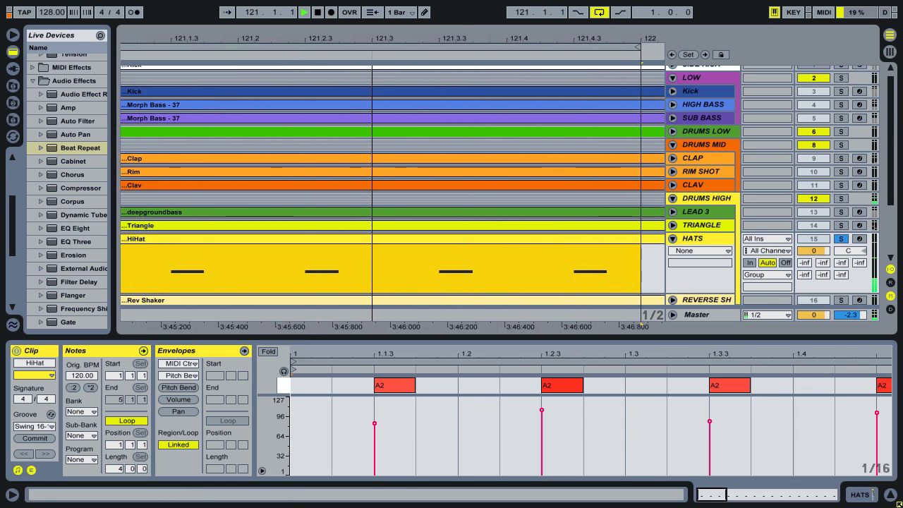
{"action": "left_click_drag", "start_coordinate": [407, 38], "coordinate": [400, 35]}
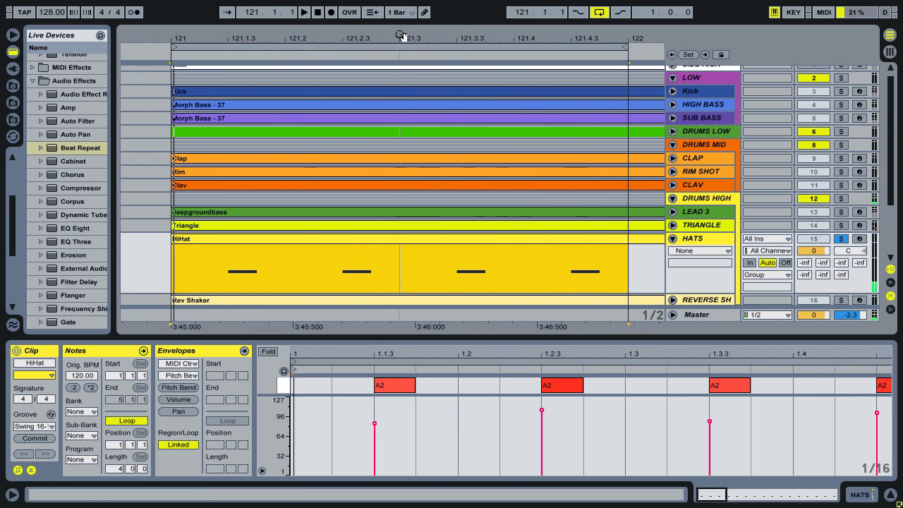
Step: Add a Beat Repeat effect to the HATS track and group it into an Audio Effect Rack
{"action": "left_click", "coordinate": [63, 148]}
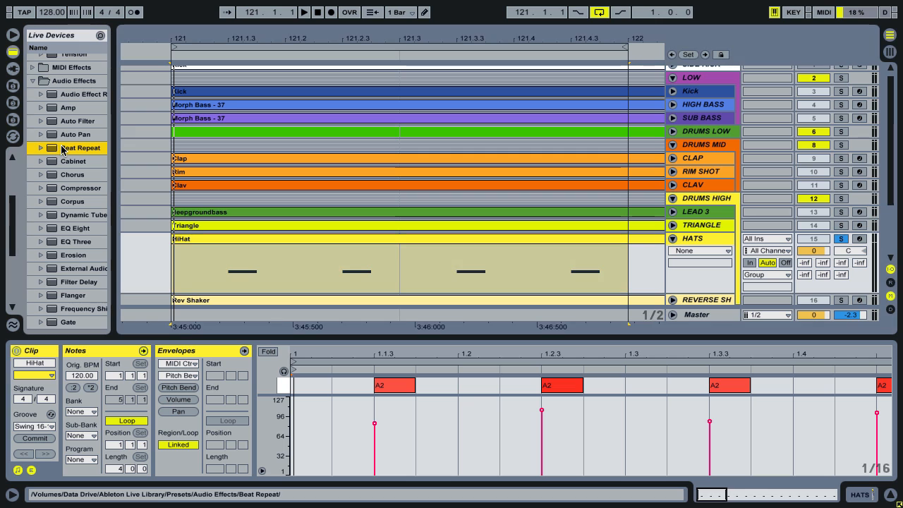
{"action": "double_click", "coordinate": [61, 147]}
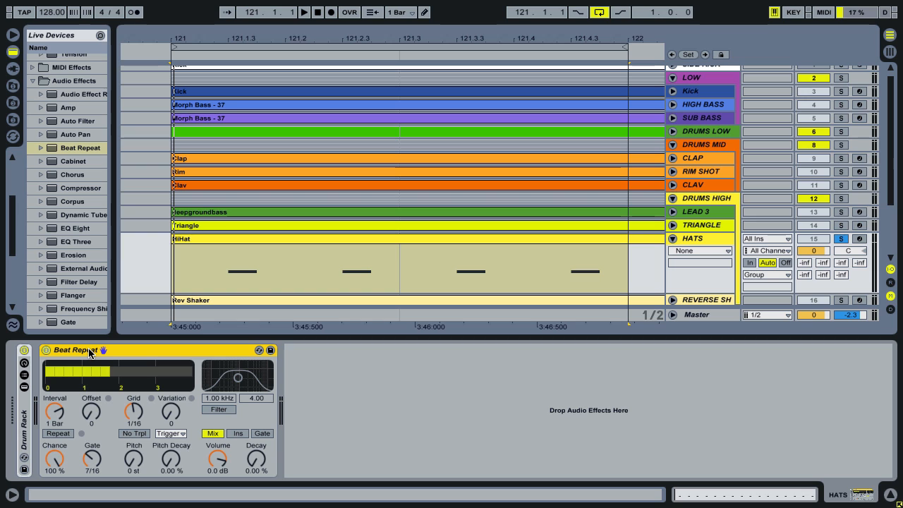
{"action": "key", "text": "ctrl+g"}
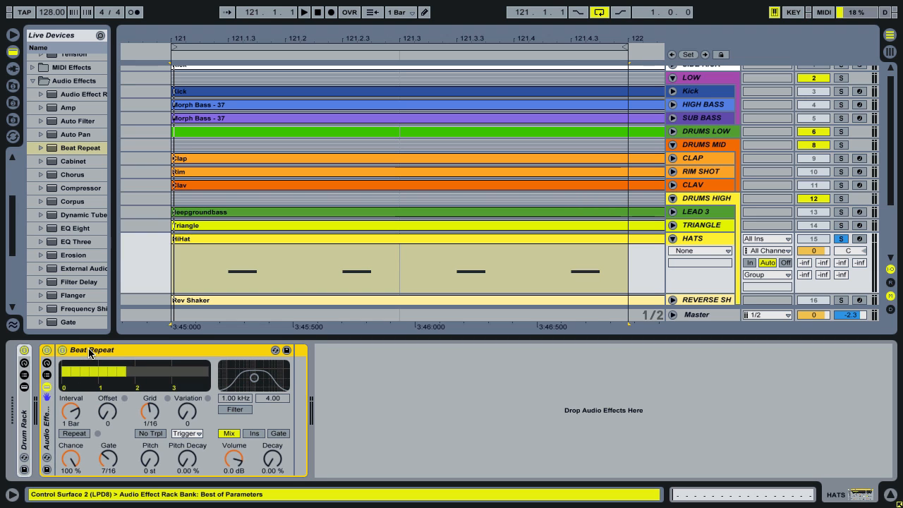
Step: Show the rack's chain list and duplicate the Beat Repeat chain twice
{"action": "left_click", "coordinate": [50, 379]}
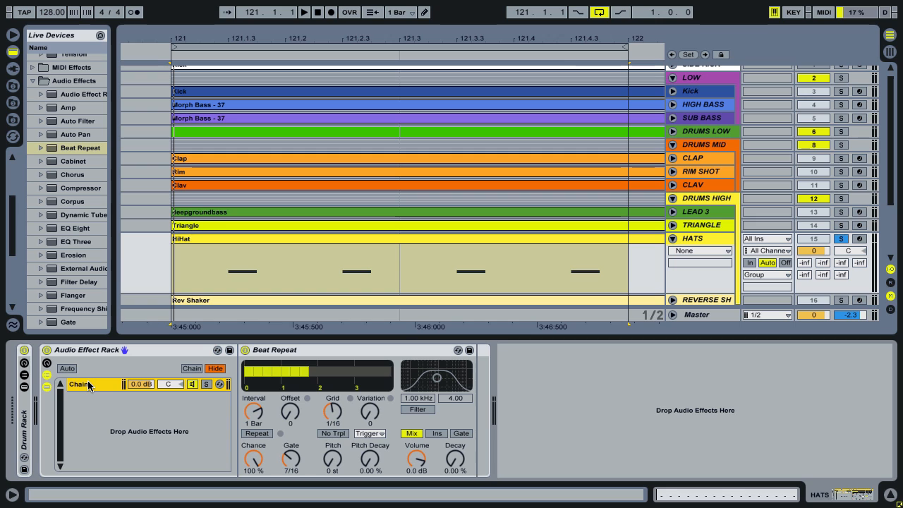
{"action": "key", "text": "ctrl+d"}
{"action": "key", "text": "ctrl+d"}
Step: Rename the first chain "Dry" and delete its Beat Repeat device
{"action": "left_click", "coordinate": [87, 384]}
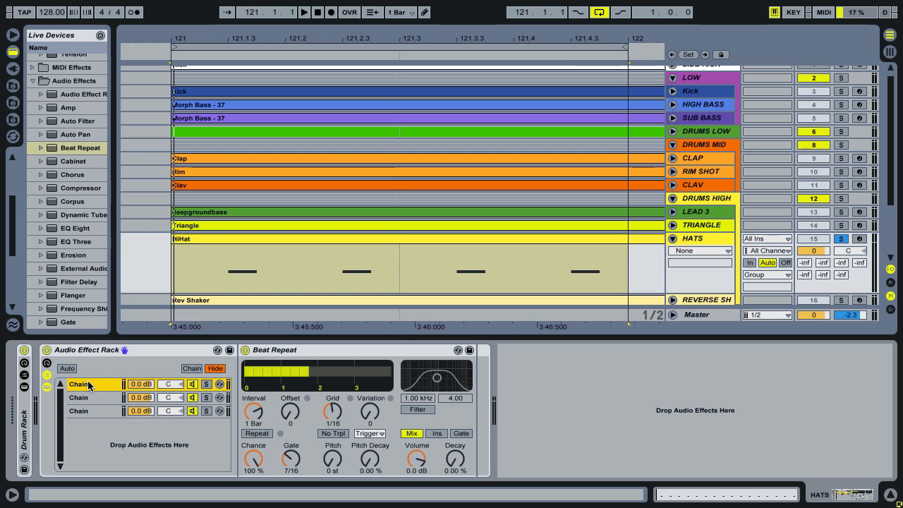
{"action": "key", "text": "ctrl+r"}
{"action": "type", "text": "D"}
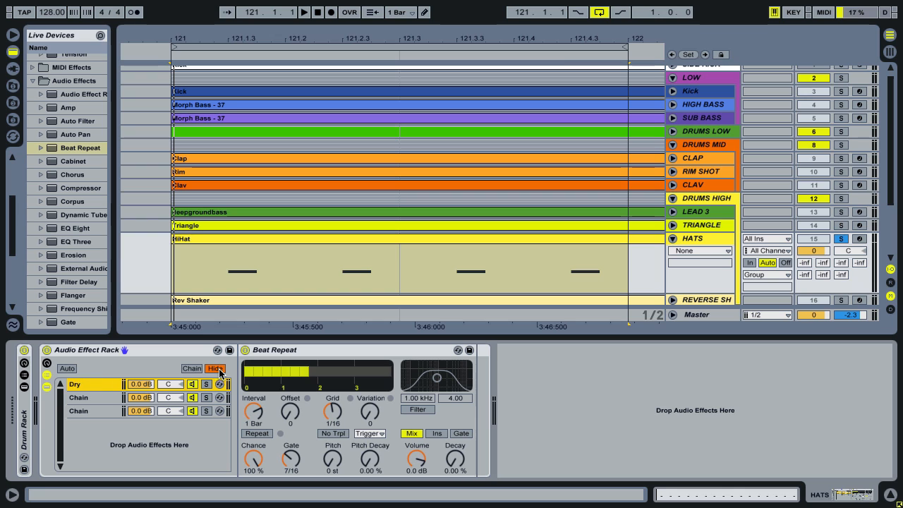
{"action": "left_click", "coordinate": [263, 353]}
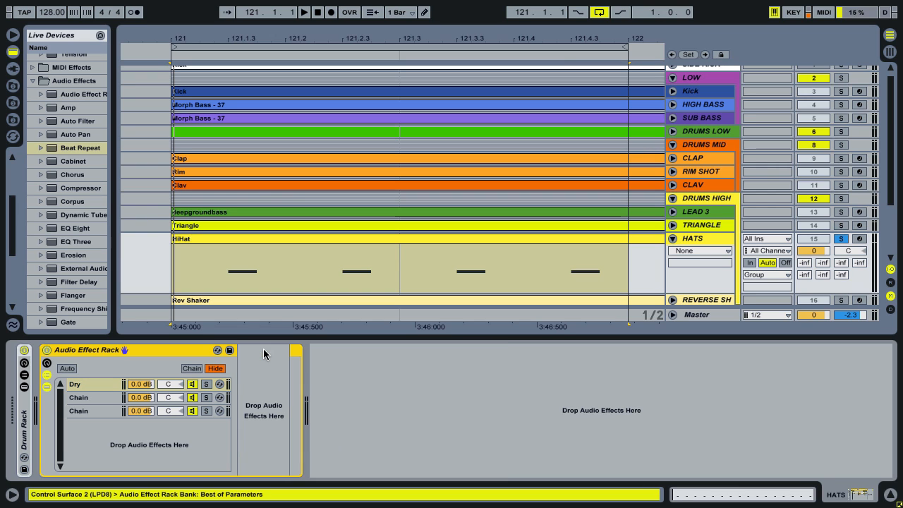
Step: Pan the second chain to 50R and the third chain to 50L
{"action": "left_click", "coordinate": [83, 401]}
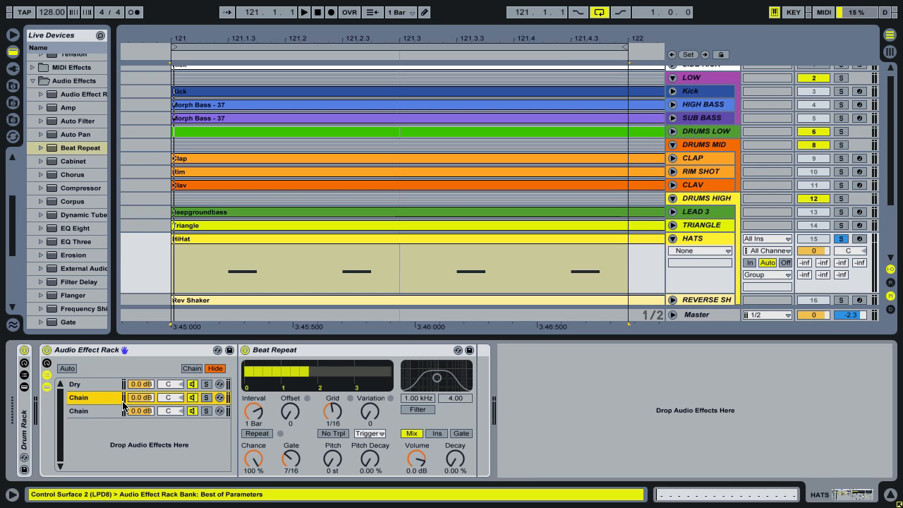
{"action": "left_click_drag", "start_coordinate": [176, 401], "coordinate": [176, 352]}
{"action": "left_click", "coordinate": [105, 408]}
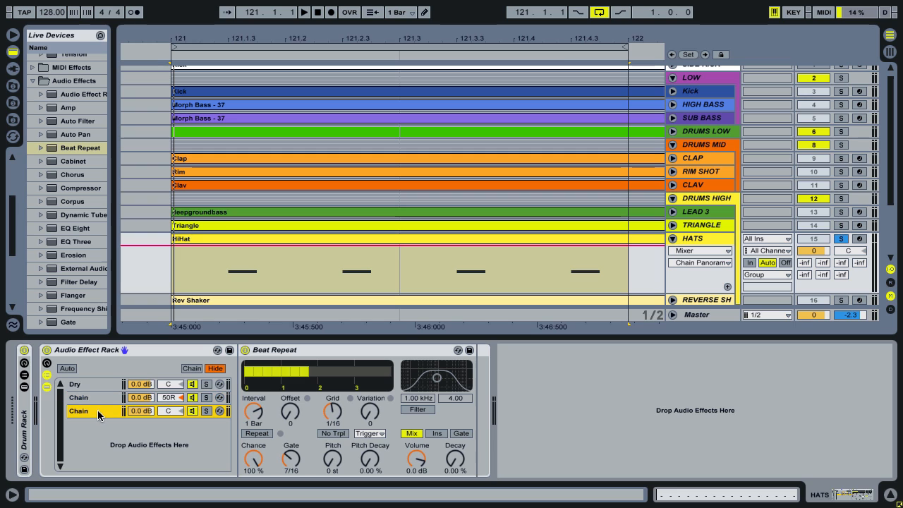
{"action": "left_click_drag", "start_coordinate": [174, 414], "coordinate": [175, 459]}
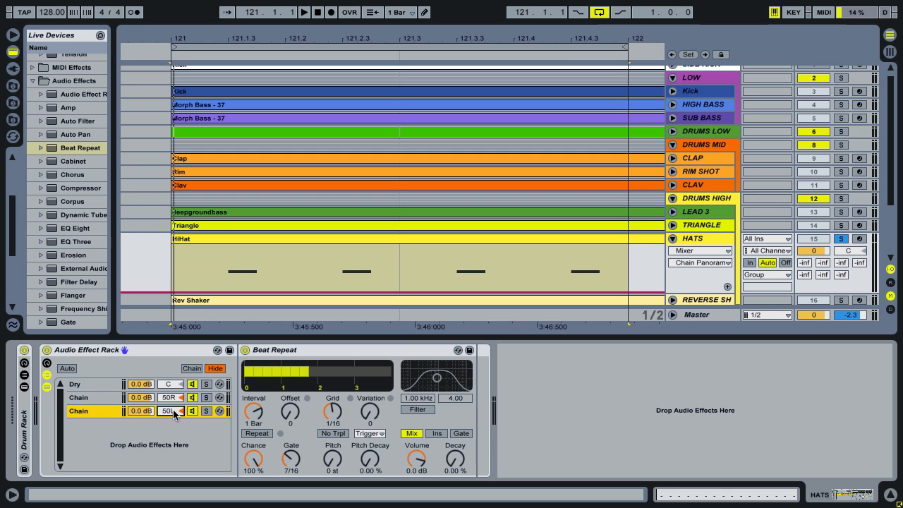
Step: Set the Beat Repeat of the 50R chain to Gate mix mode
{"action": "left_click", "coordinate": [91, 400]}
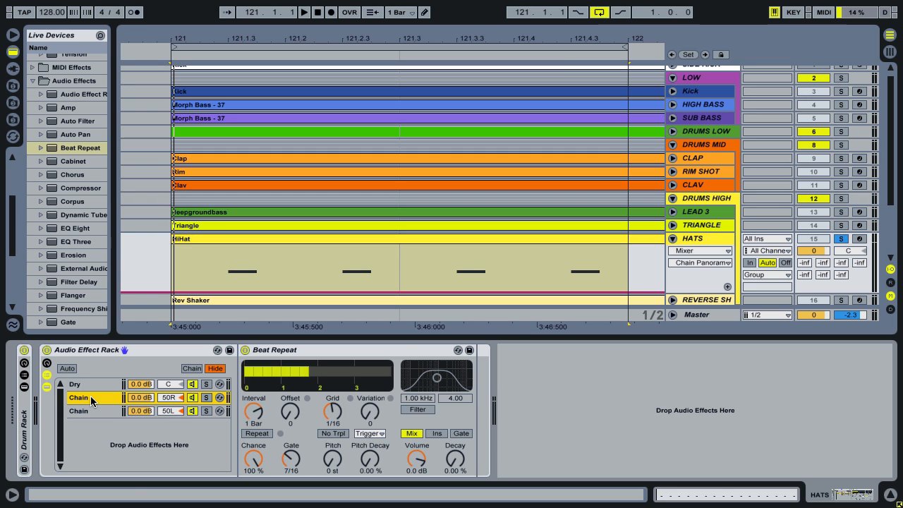
{"action": "left_click", "coordinate": [289, 350]}
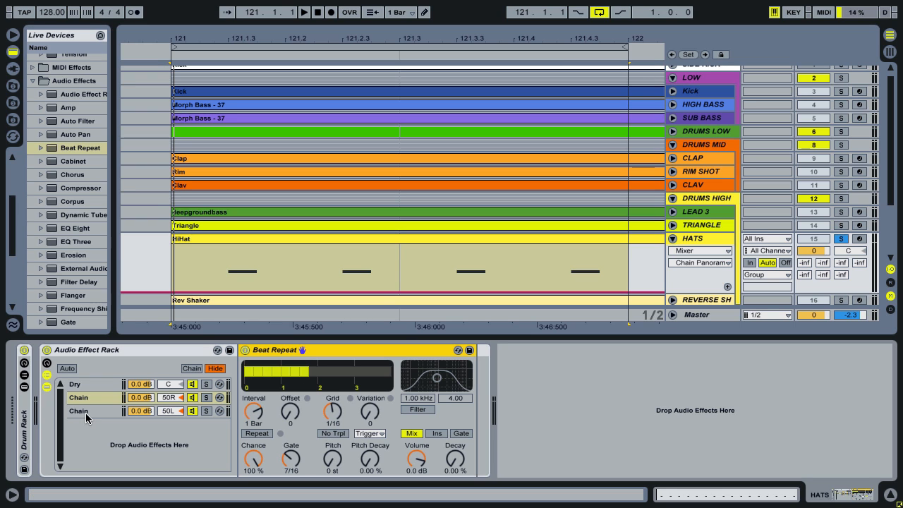
{"action": "left_click", "coordinate": [462, 434]}
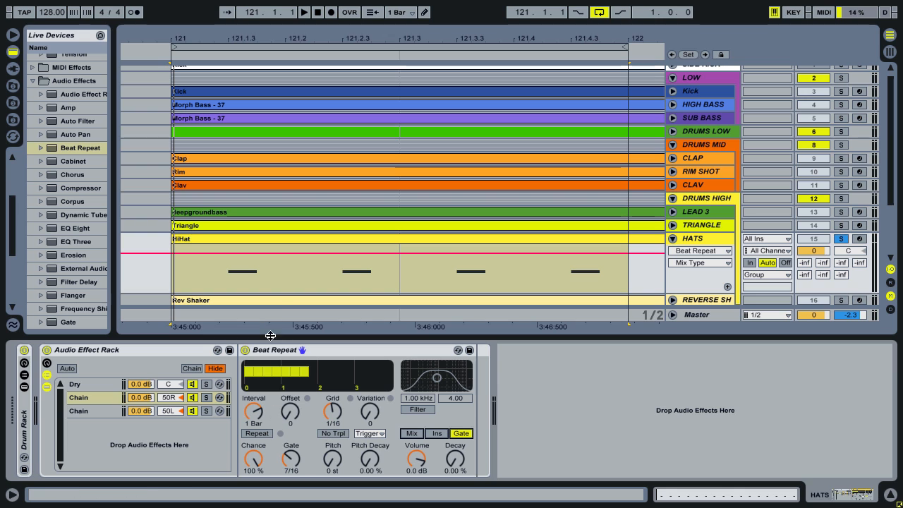
Step: Narrow the arrangement grid to 1/16
{"action": "left_click", "coordinate": [281, 282]}
{"action": "key", "text": "ctrl+1"}
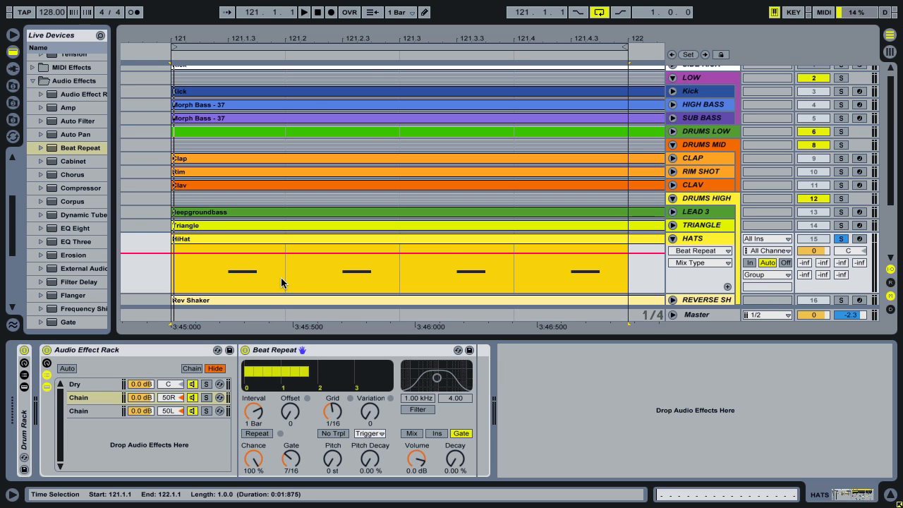
{"action": "key", "text": "ctrl+1"}
{"action": "key", "text": "ctrl+1"}
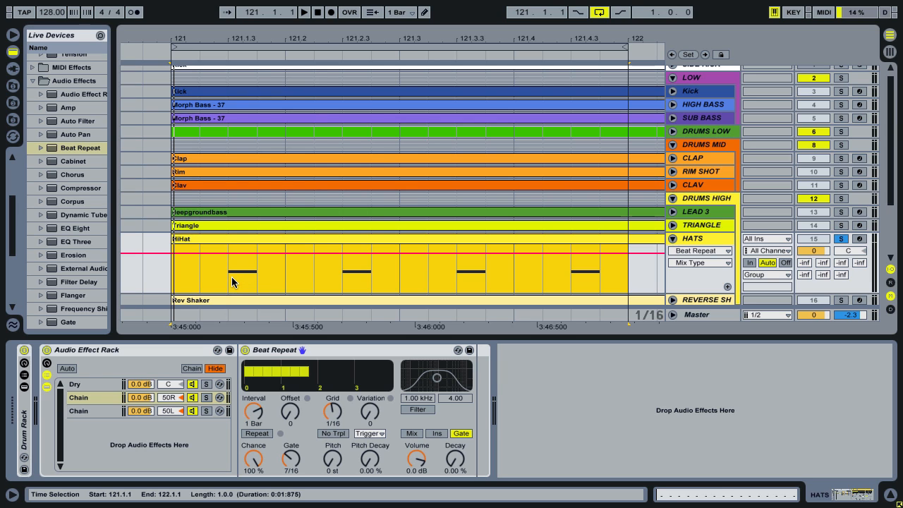
Step: Select the hi-hat note at 121.1.3 and set the Beat Repeat offset to 2/16 in the 50R chain
{"action": "left_click_drag", "start_coordinate": [232, 277], "coordinate": [250, 277]}
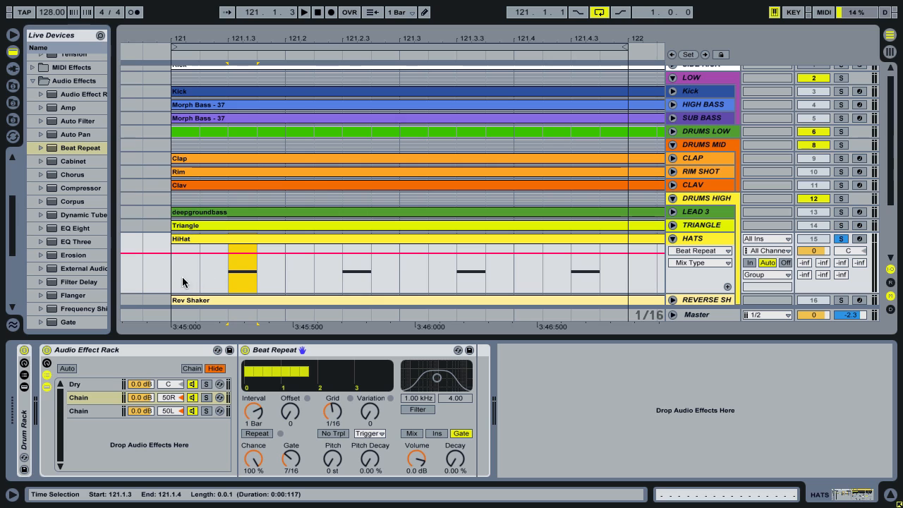
{"action": "left_click_drag", "start_coordinate": [185, 282], "coordinate": [249, 284]}
{"action": "left_click_drag", "start_coordinate": [290, 412], "coordinate": [290, 402]}
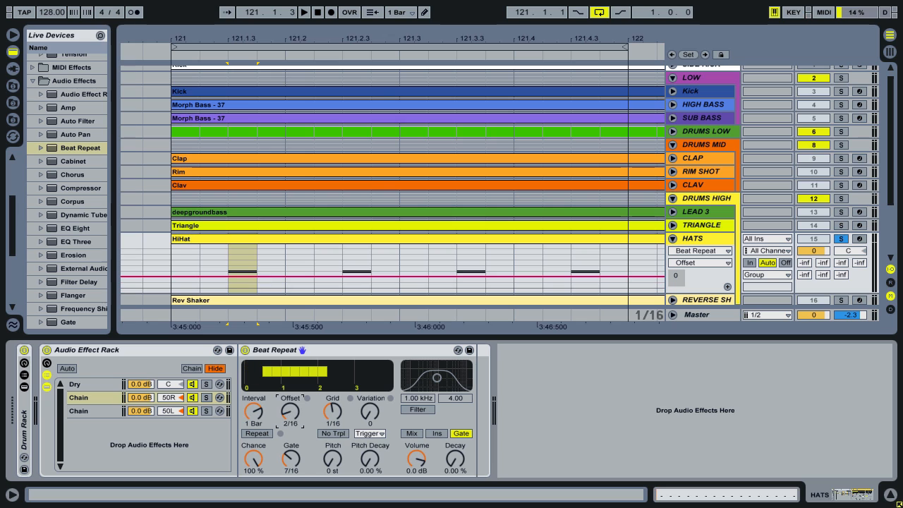
Step: Solo the 50R chain and play the HiHat clip from its start
{"action": "left_click", "coordinate": [207, 397]}
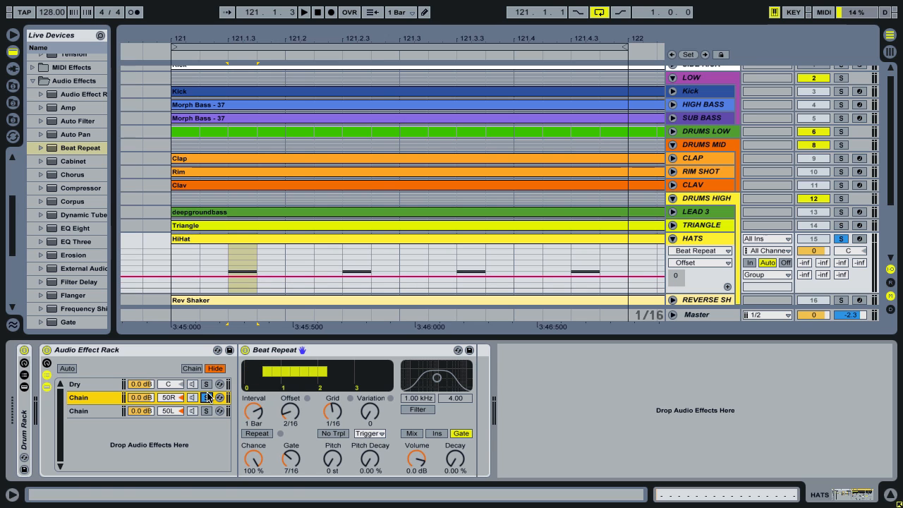
{"action": "left_click", "coordinate": [246, 241]}
{"action": "key", "text": "space"}
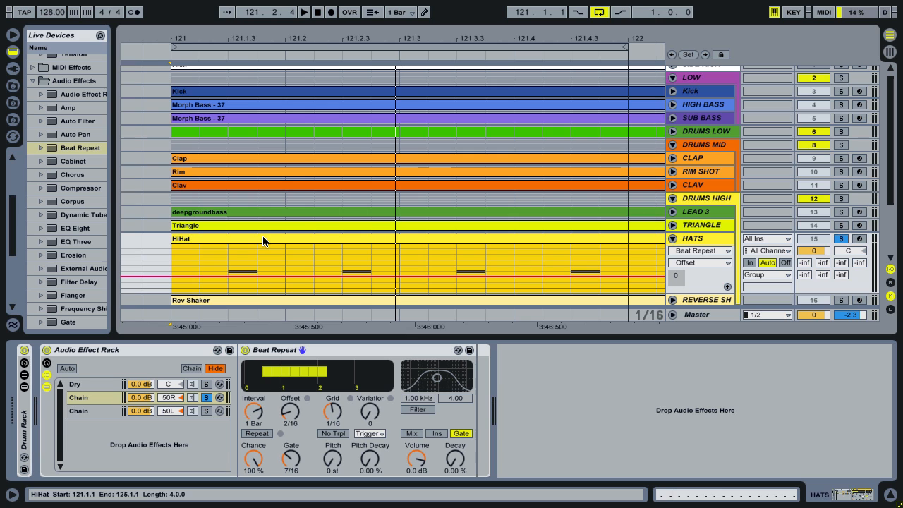
Step: Add a 1/16 A2 note at 1.1.1 in the HiHat clip and play the looped bar
{"action": "double_click", "coordinate": [262, 240]}
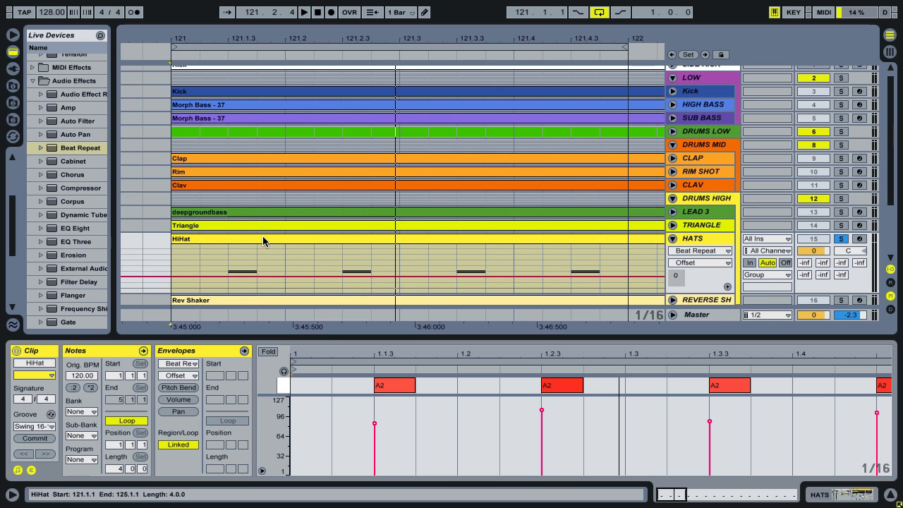
{"action": "double_click", "coordinate": [311, 388]}
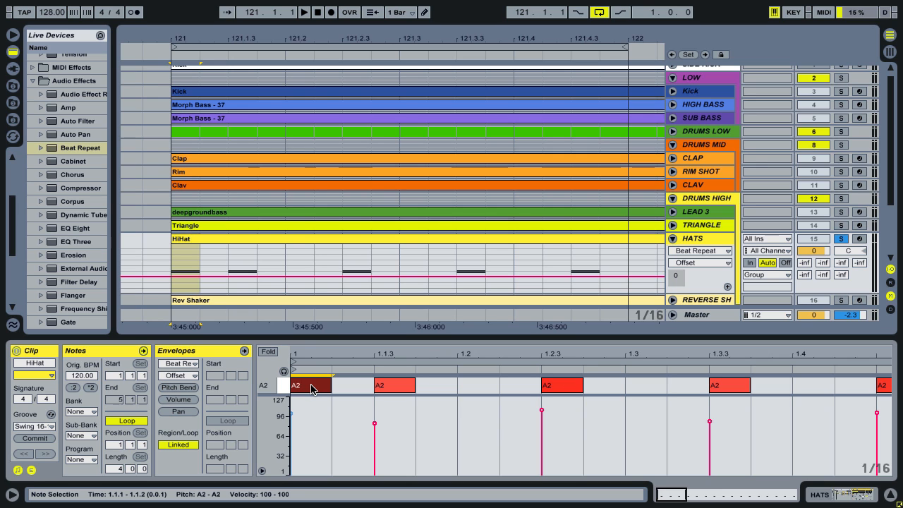
{"action": "left_click", "coordinate": [281, 244]}
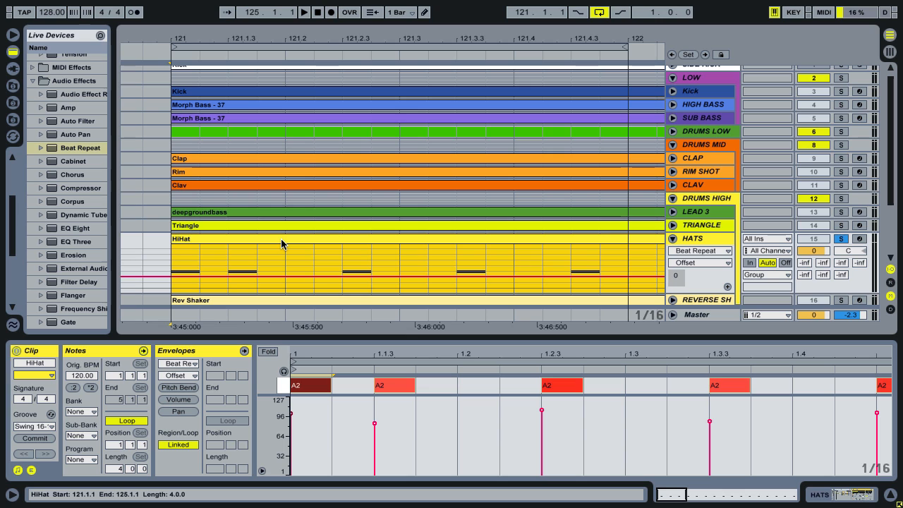
{"action": "key", "text": "space"}
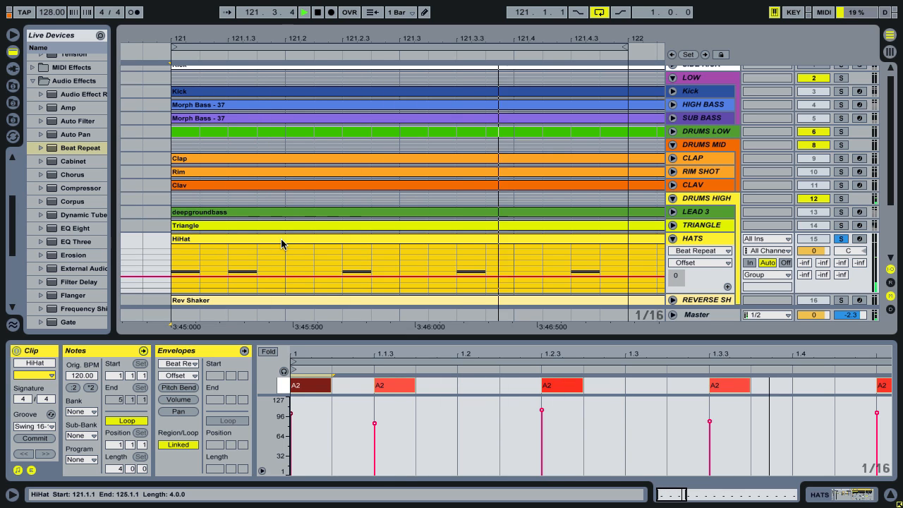
Step: Stop playback, mark the hi-hat note at 121.1.3 and reselect the whole HiHat clip
{"action": "left_click", "coordinate": [257, 272]}
{"action": "key", "text": "space"}
{"action": "left_click_drag", "start_coordinate": [258, 271], "coordinate": [233, 272]}
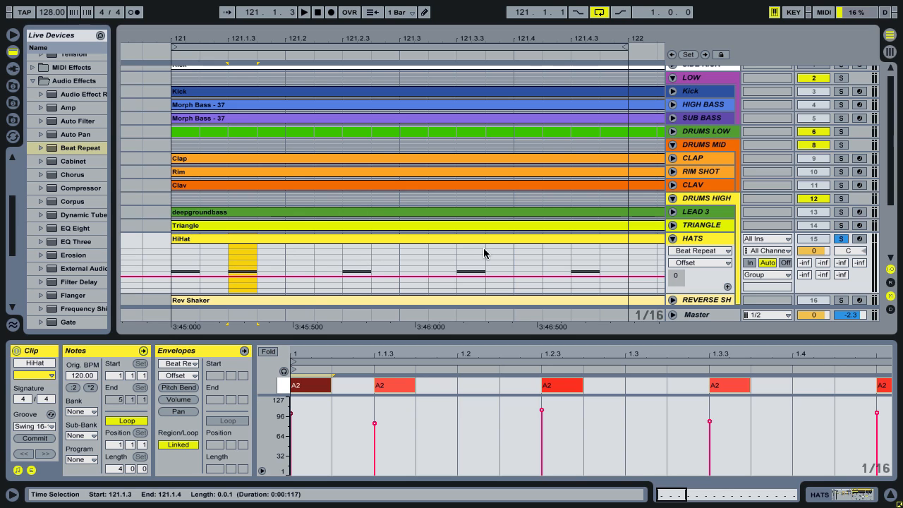
{"action": "left_click", "coordinate": [323, 241]}
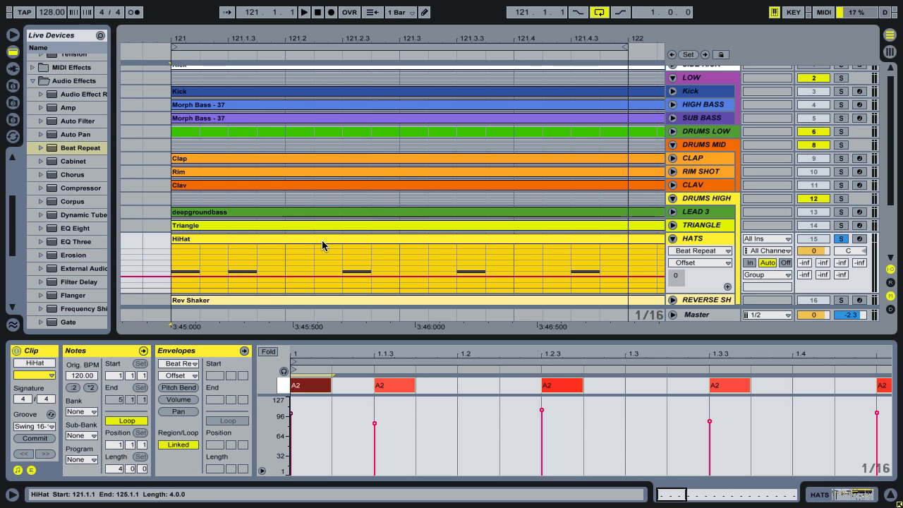
Step: Insert a new Audio Effect Rack between the Drum Rack and the existing effect rack on HATS, and create a chain in it
{"action": "left_click", "coordinate": [439, 242]}
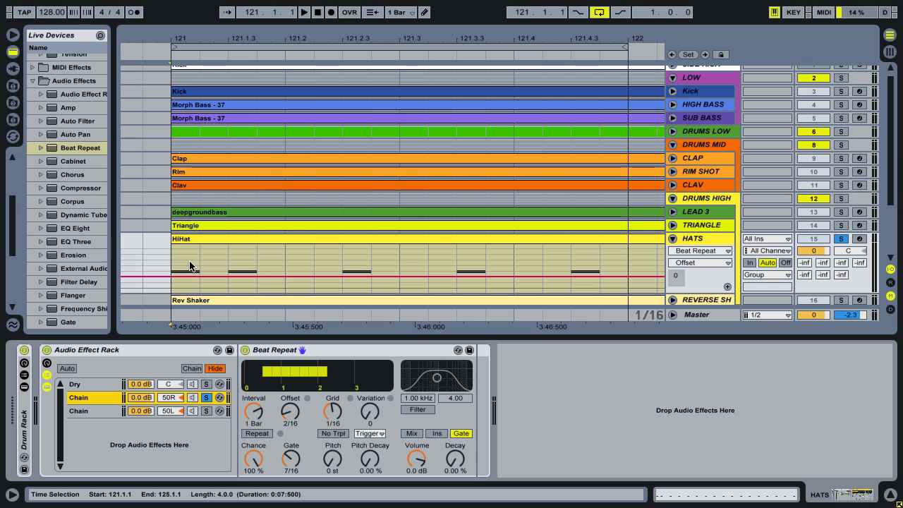
{"action": "left_click", "coordinate": [65, 95]}
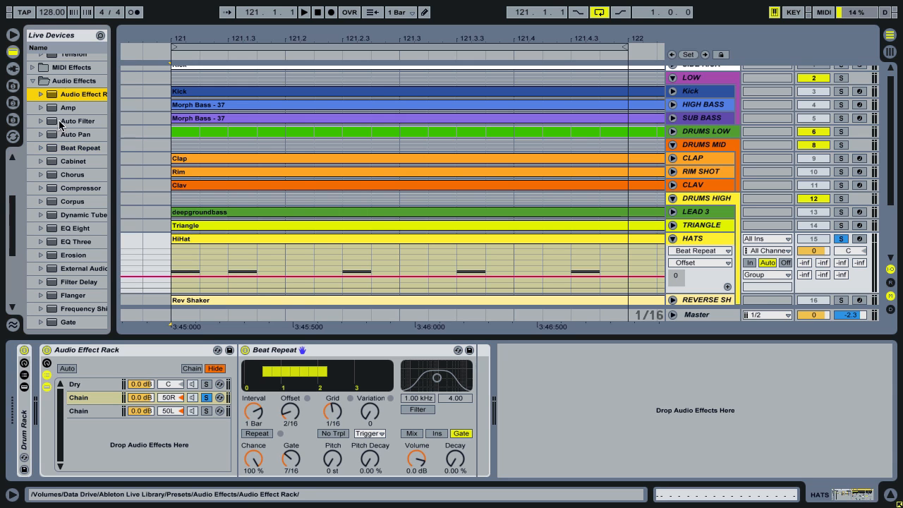
{"action": "left_click_drag", "start_coordinate": [60, 125], "coordinate": [37, 367]}
{"action": "left_click", "coordinate": [45, 386]}
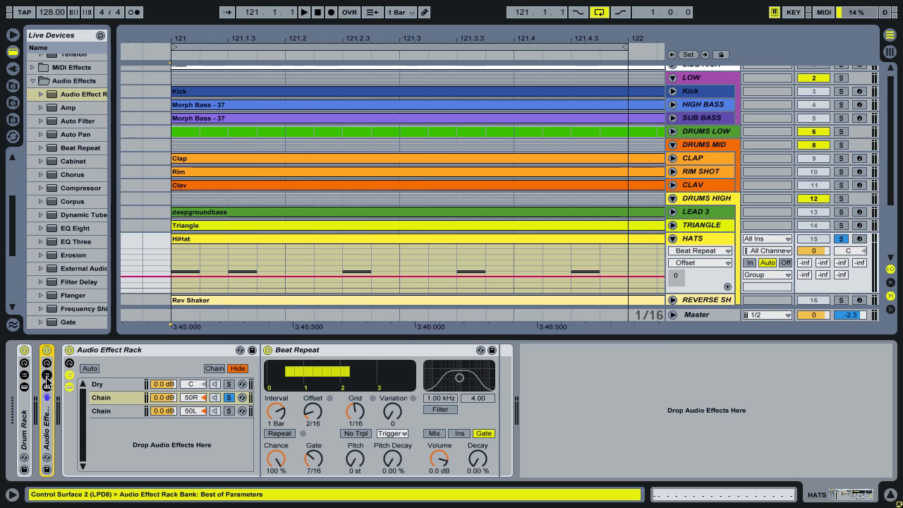
{"action": "left_click", "coordinate": [46, 381]}
{"action": "right_click", "coordinate": [115, 407]}
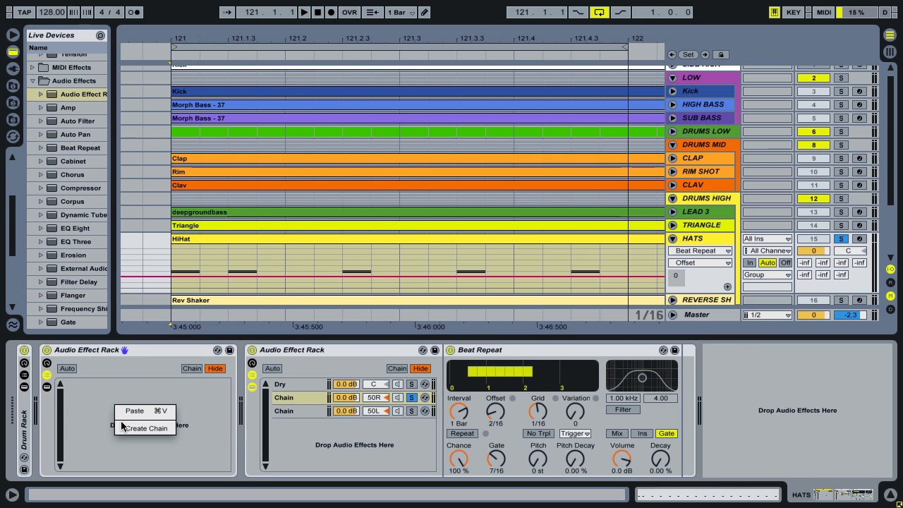
{"action": "left_click", "coordinate": [123, 428]}
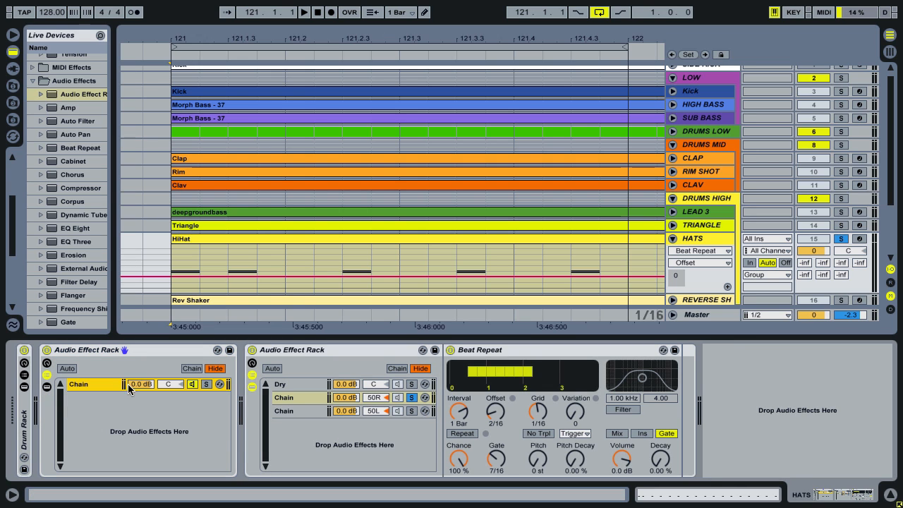
Step: Draw automation for the new chain's volume at -inf dB from one sixteenth before bar 121 up to 121.1.3
{"action": "left_click", "coordinate": [139, 385]}
{"action": "key", "text": "ctrl+b"}
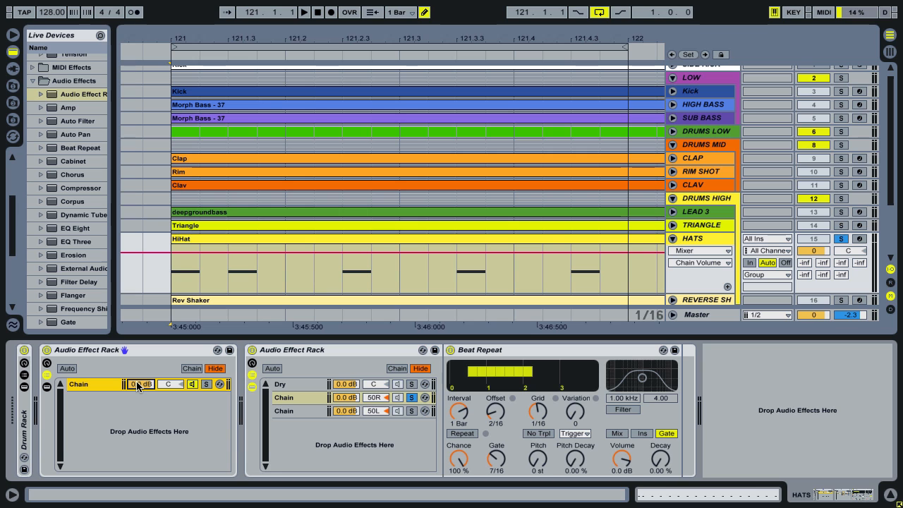
{"action": "left_click_drag", "start_coordinate": [210, 299], "coordinate": [165, 299]}
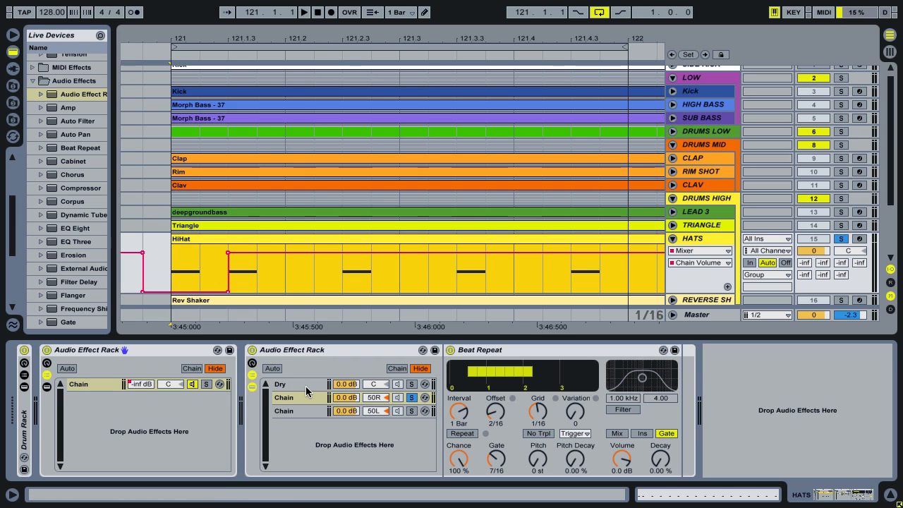
Step: Set the 50R chain's Beat Repeat to a 1/12 grid, variation 5, volume -8.3 dB and decay 30.2 %
{"action": "left_click", "coordinate": [289, 403]}
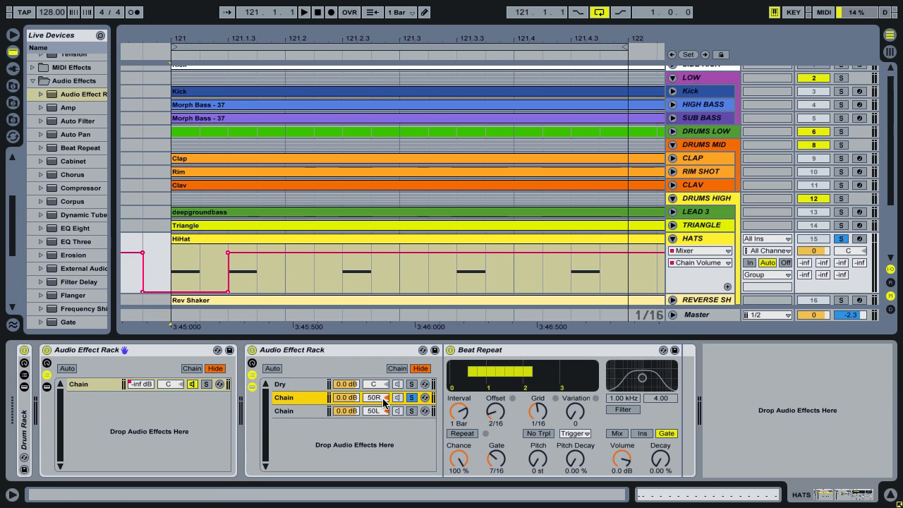
{"action": "left_click", "coordinate": [552, 415]}
{"action": "left_click_drag", "start_coordinate": [538, 411], "coordinate": [575, 407]}
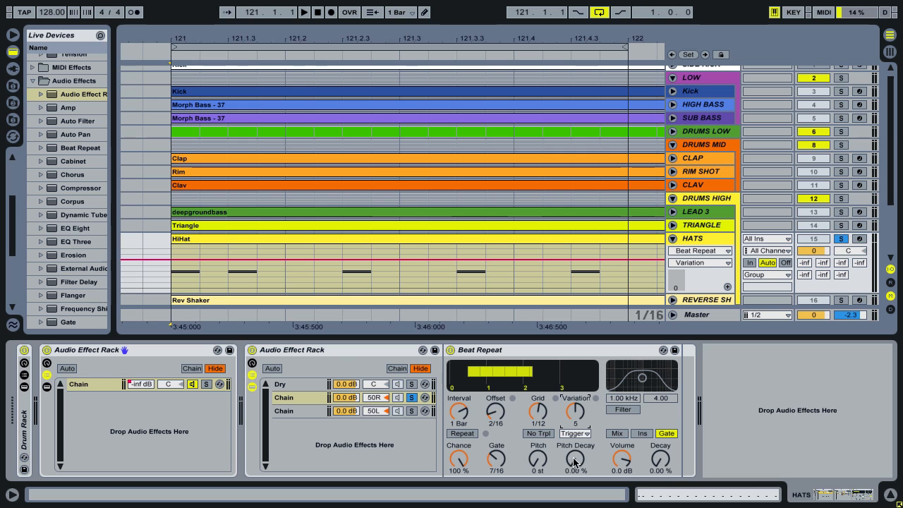
{"action": "left_click_drag", "start_coordinate": [617, 460], "coordinate": [659, 445]}
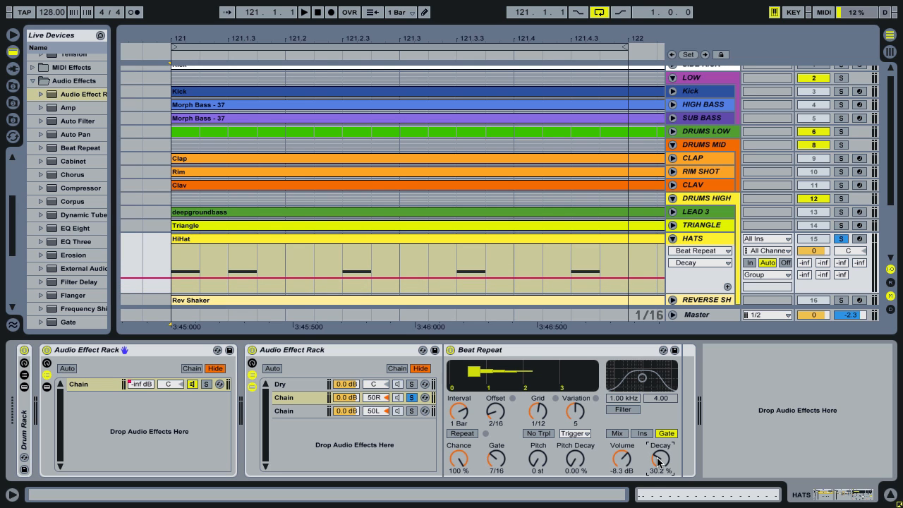
Step: Enable the 50R Beat Repeat's filter at 18.0 kHz with width 2.89, and lower the chance to 82.5 %
{"action": "left_click", "coordinate": [623, 412]}
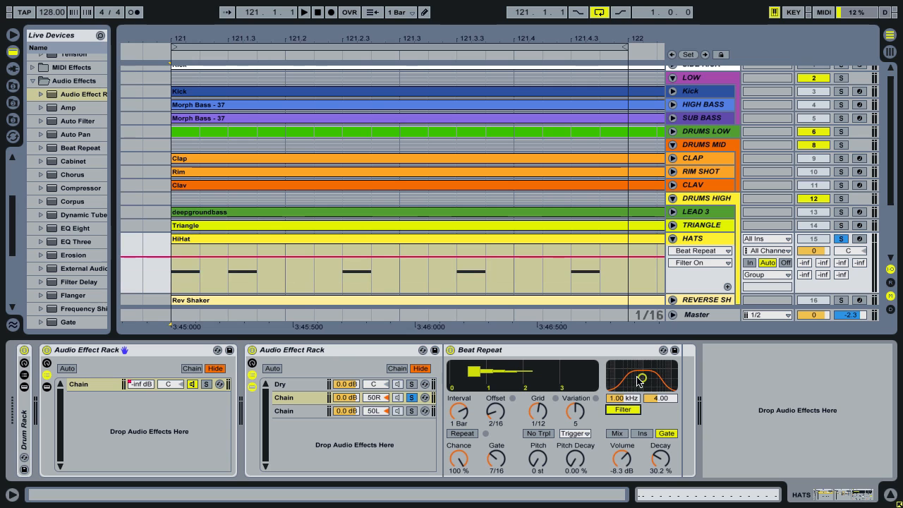
{"action": "left_click_drag", "start_coordinate": [642, 381], "coordinate": [672, 377]}
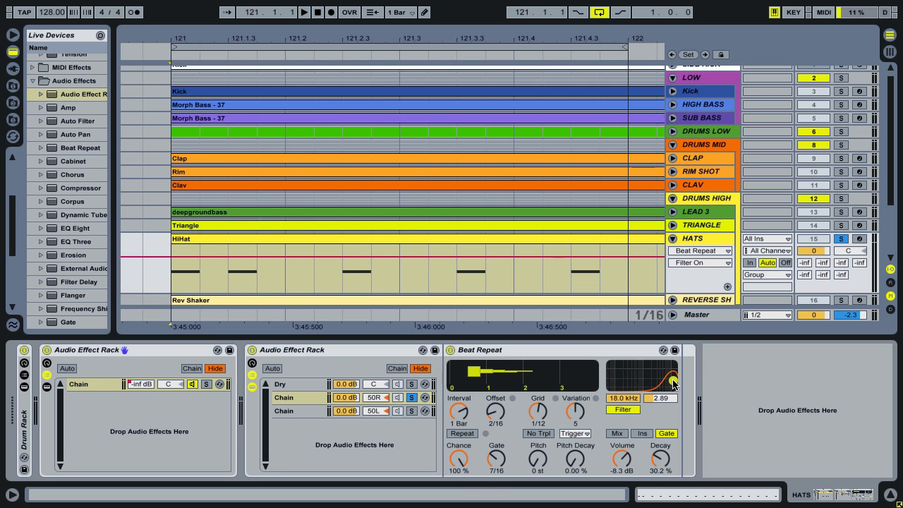
{"action": "left_click_drag", "start_coordinate": [458, 458], "coordinate": [458, 469]}
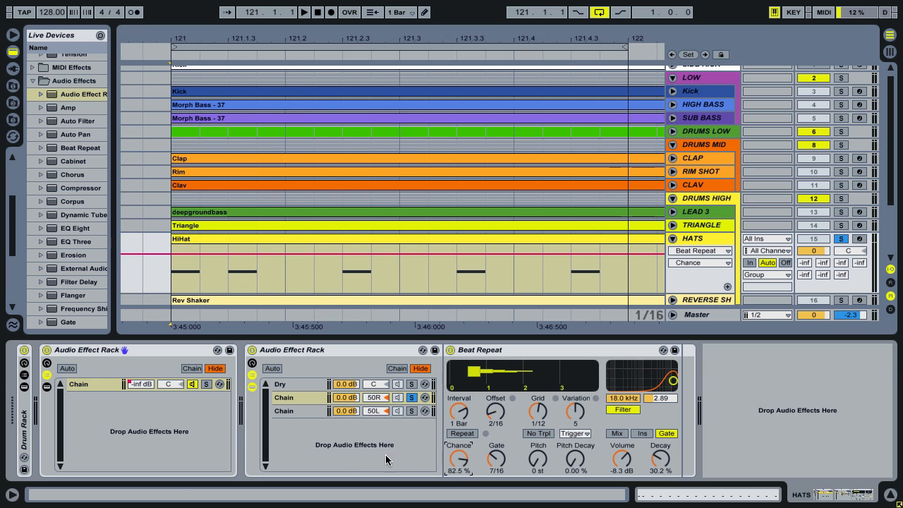
Step: Play the HiHat clip while raising the HATS track volume to 6.0 and setting the Beat Repeat gate to 5/16, and stop playback
{"action": "left_click", "coordinate": [347, 238]}
{"action": "key", "text": "space"}
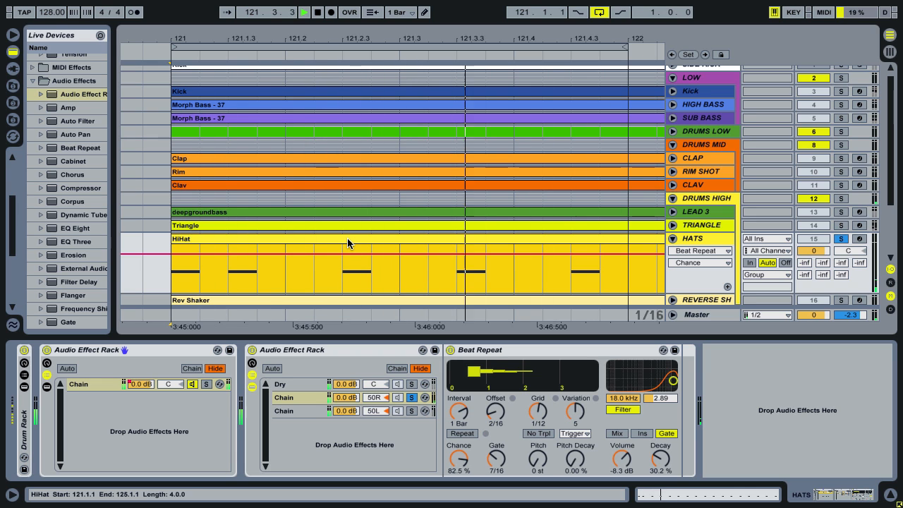
{"action": "left_click_drag", "start_coordinate": [818, 251], "coordinate": [819, 225]}
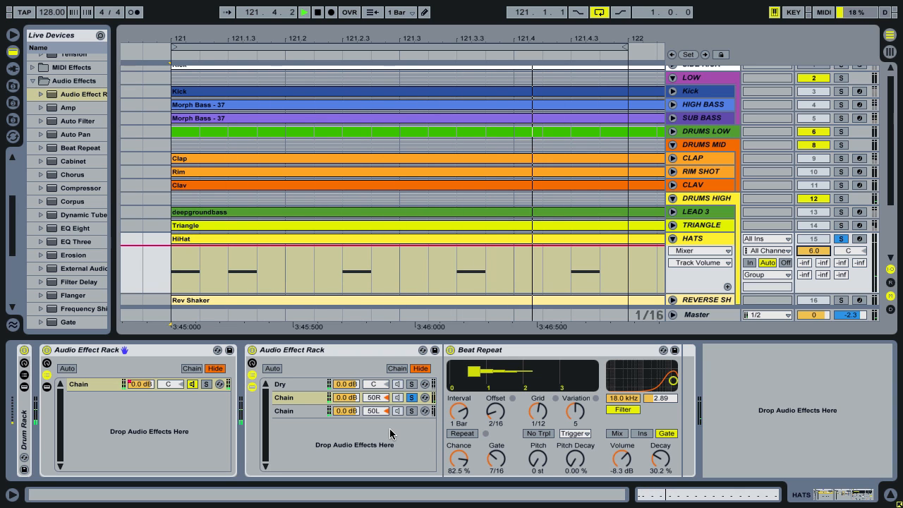
{"action": "left_click", "coordinate": [496, 458]}
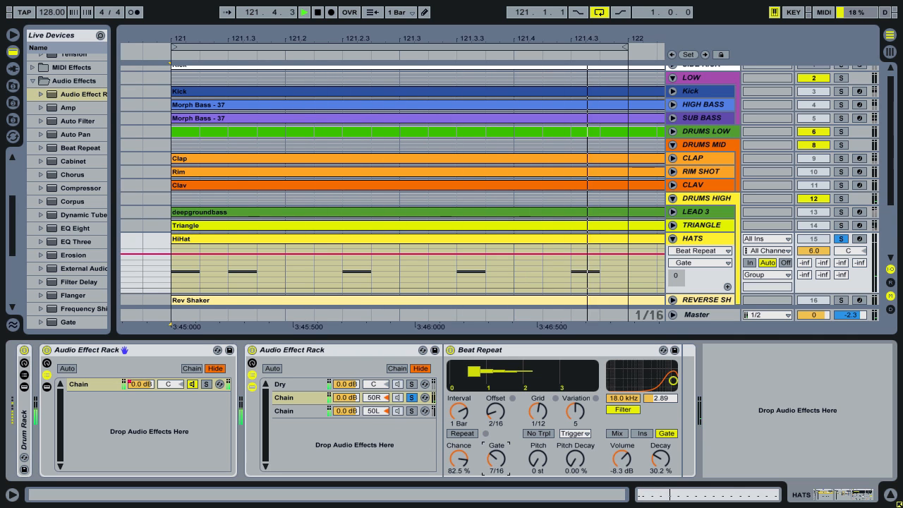
{"action": "left_click_drag", "start_coordinate": [496, 458], "coordinate": [496, 472]}
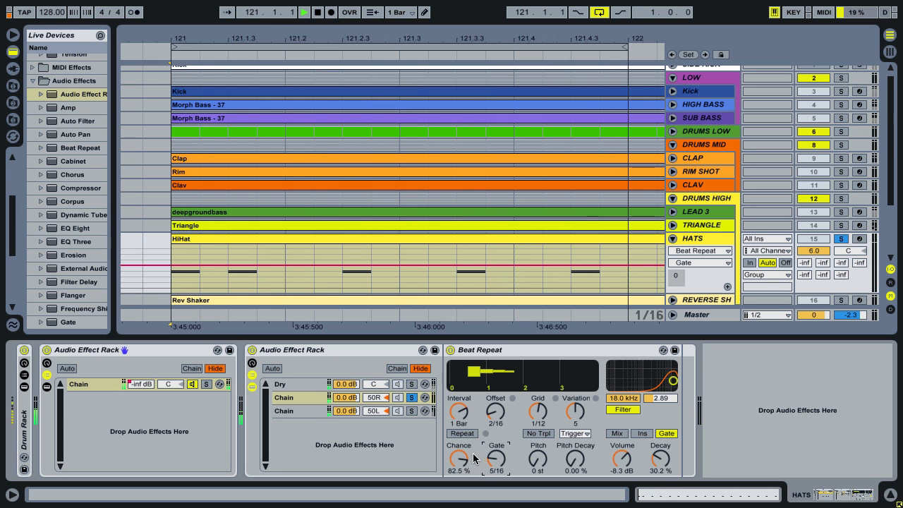
{"action": "key", "text": "space"}
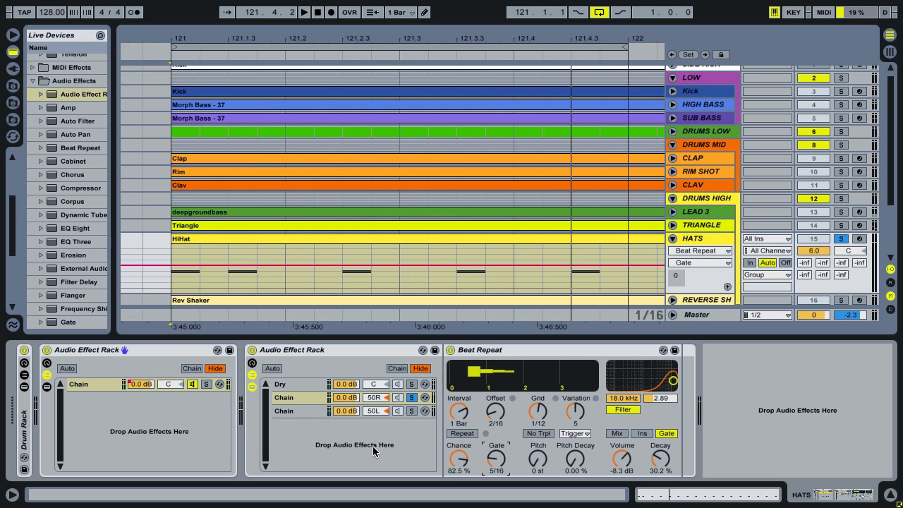
Step: Replace the 50L chain's Beat Repeat with a copy of the one from the 50R chain
{"action": "left_click", "coordinate": [486, 351]}
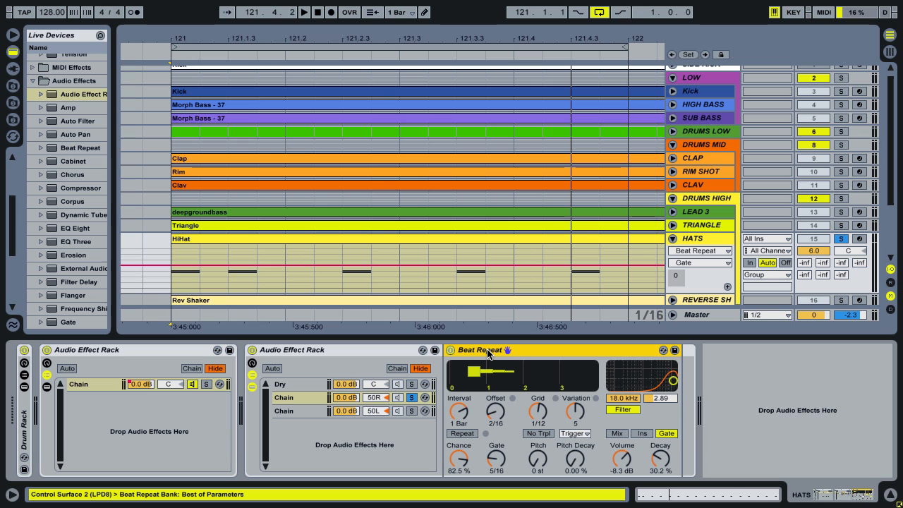
{"action": "left_click", "coordinate": [307, 411]}
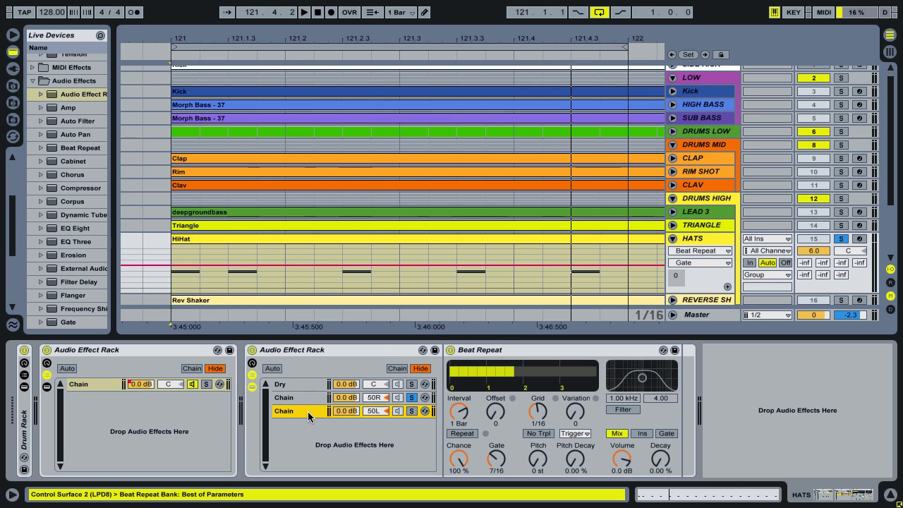
{"action": "left_click", "coordinate": [480, 350]}
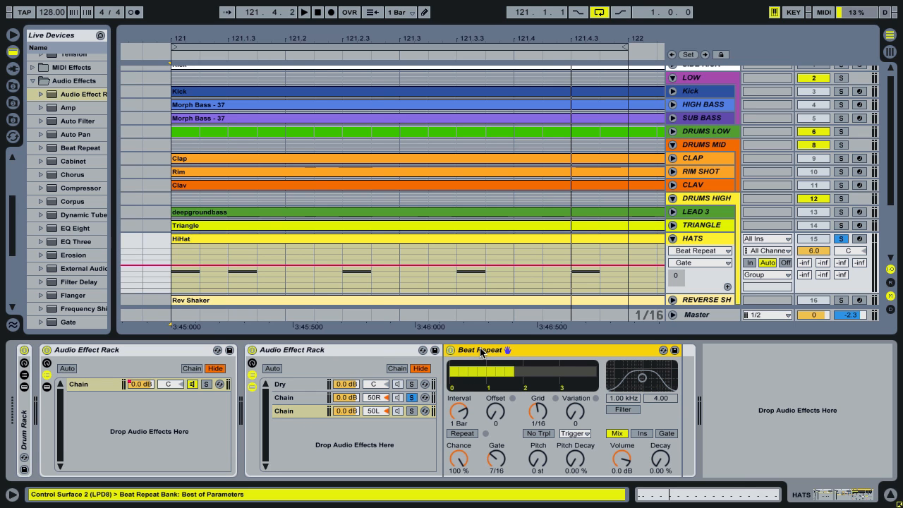
{"action": "key", "text": "Delete"}
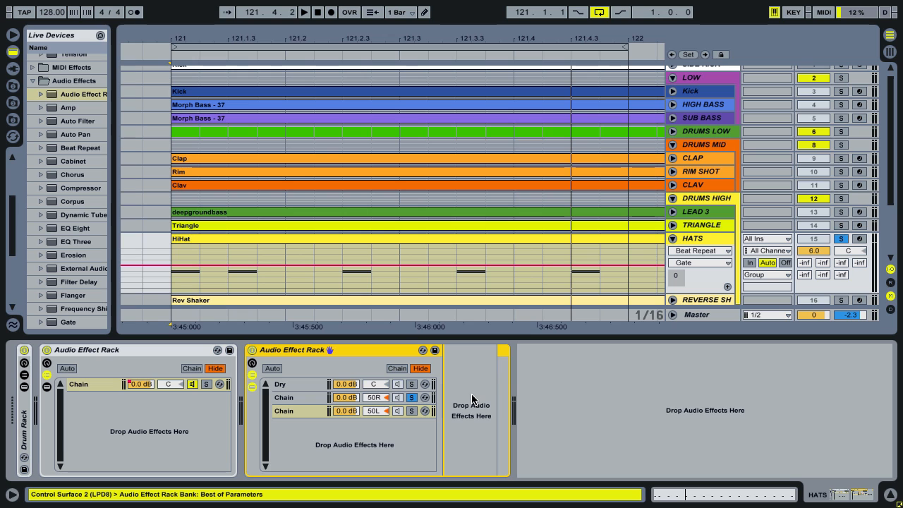
{"action": "key", "text": "ctrl+z"}
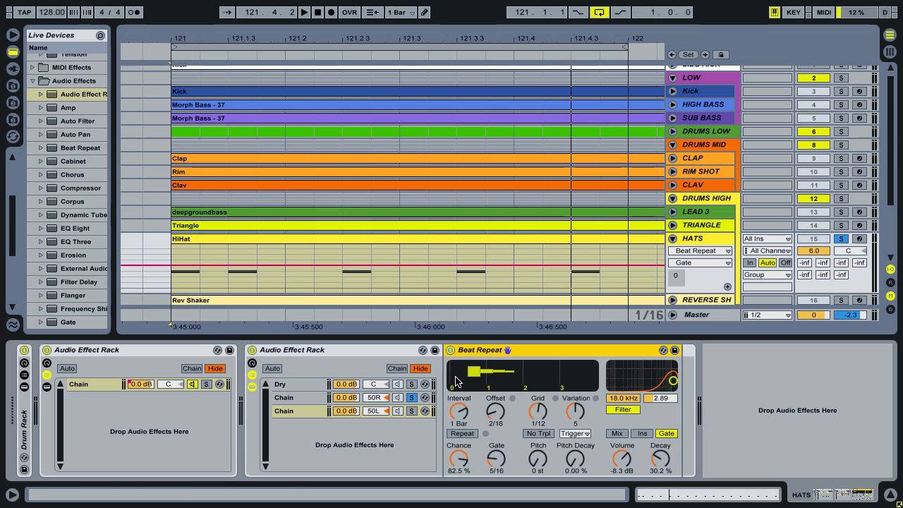
Step: Mark the hi-hat note at 121.3.3, set the 50L chain's Beat Repeat offset to 10/16, and solo that chain
{"action": "left_click", "coordinate": [457, 275]}
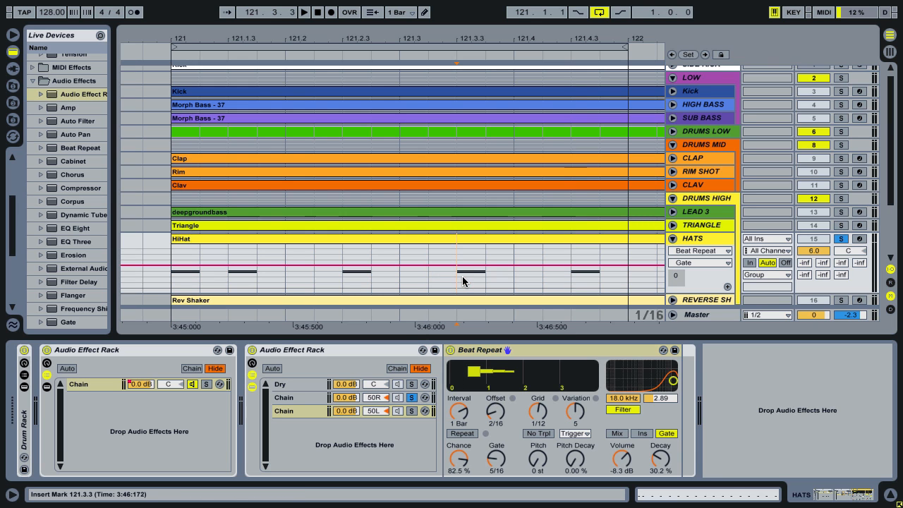
{"action": "left_click_drag", "start_coordinate": [463, 277], "coordinate": [477, 283]}
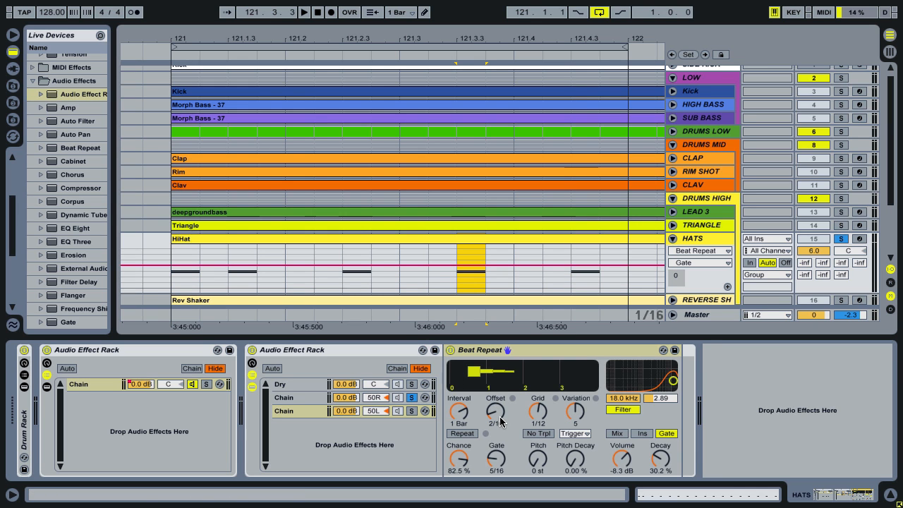
{"action": "left_click_drag", "start_coordinate": [500, 421], "coordinate": [500, 390]}
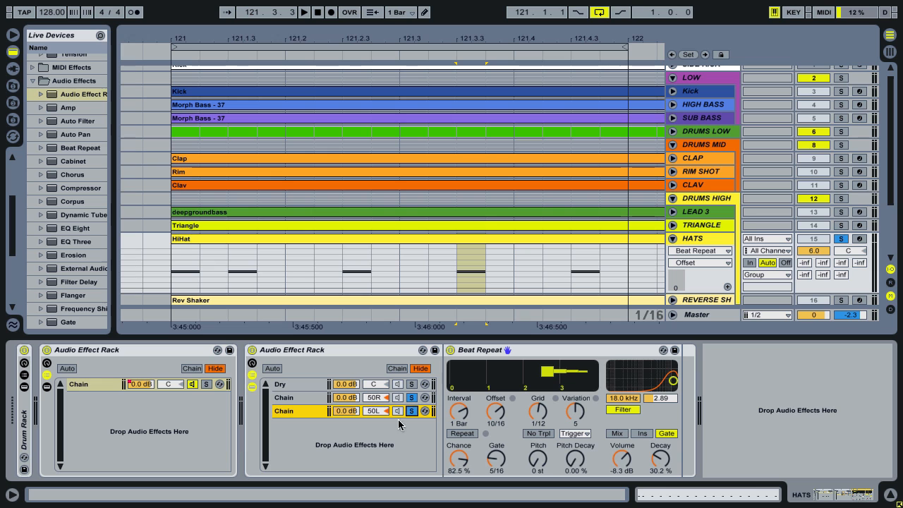
Step: Audition the looped bar with the panned chains soloed, and add the Dry chain to the solo
{"action": "key", "text": "space"}
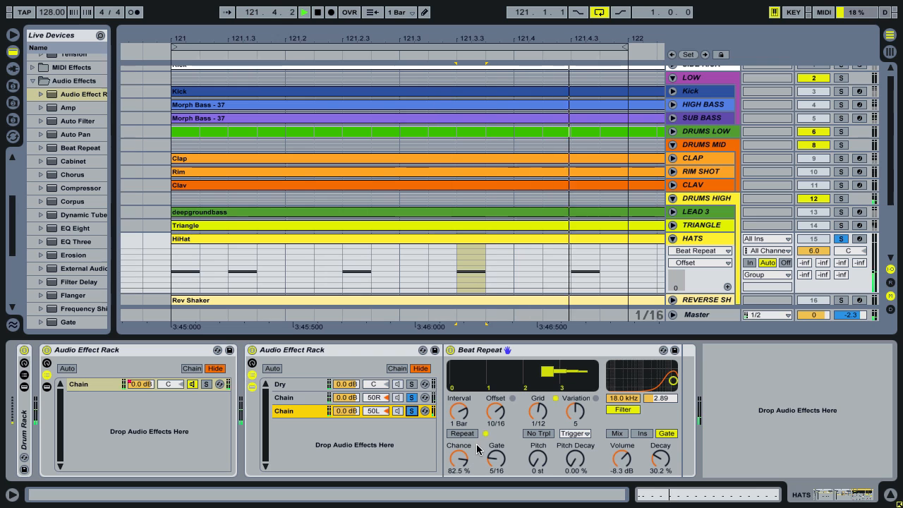
{"action": "left_click", "coordinate": [411, 397]}
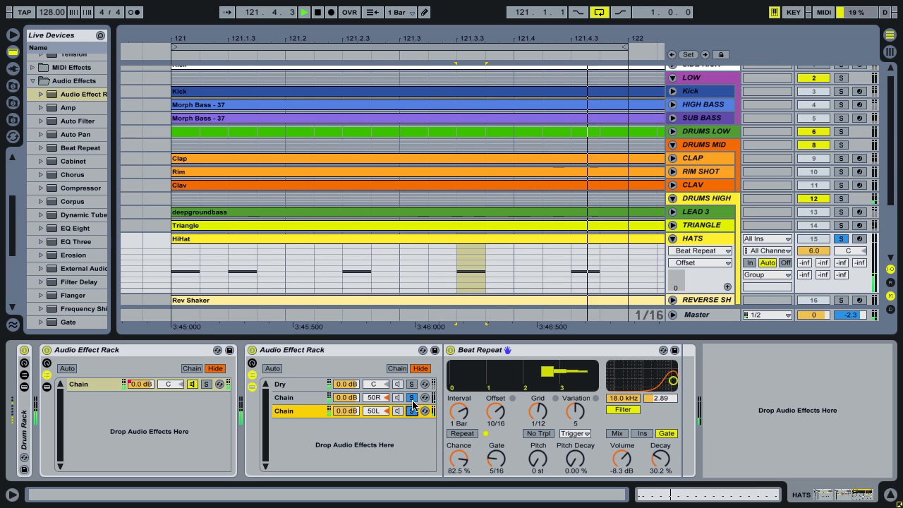
{"action": "left_click", "coordinate": [411, 384]}
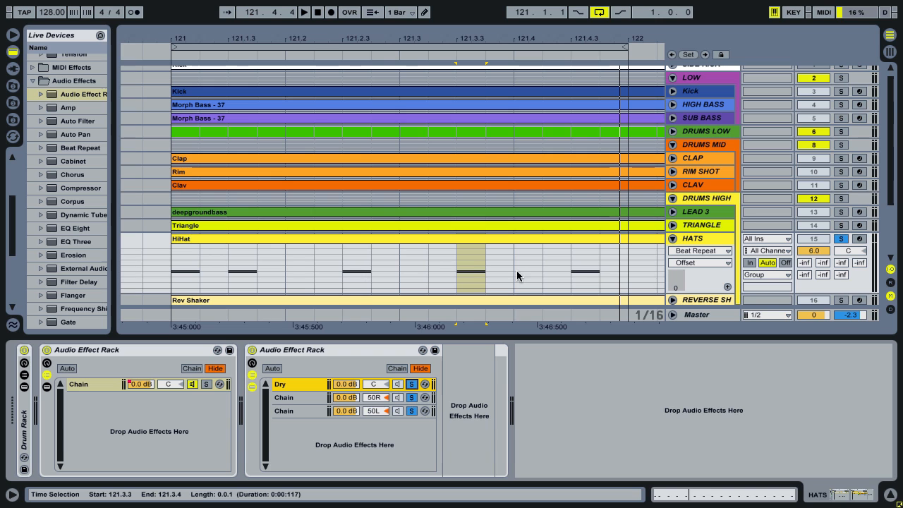
Step: Place the insert mark on the HATS track at 120.4.1 and play from there into the looped bar
{"action": "left_click_drag", "start_coordinate": [419, 35], "coordinate": [548, 35]}
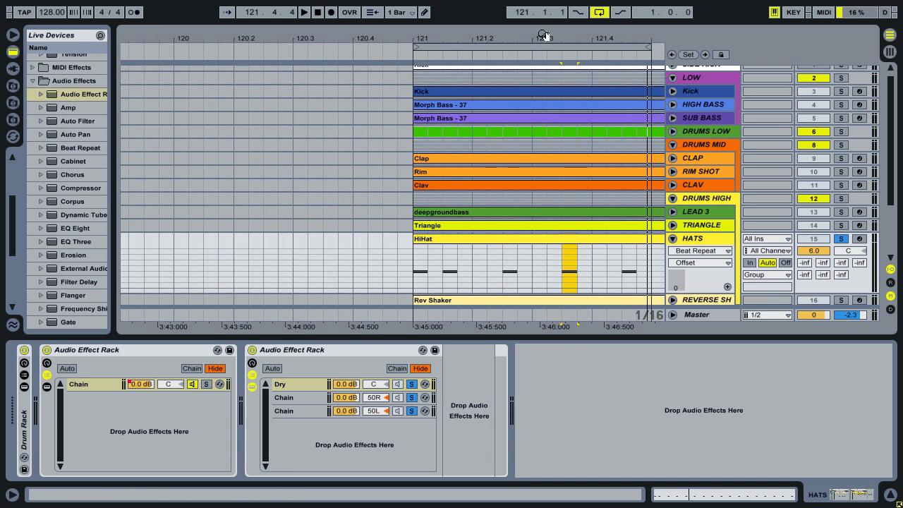
{"action": "left_click", "coordinate": [359, 267]}
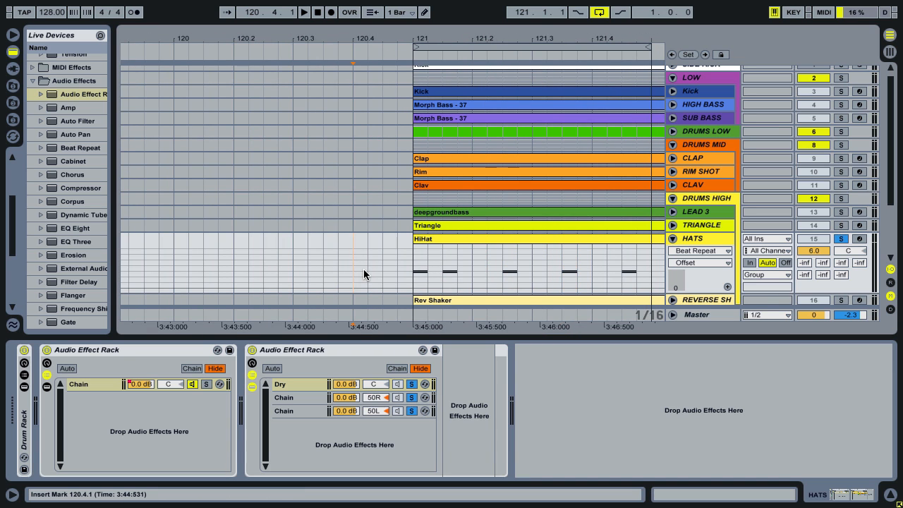
{"action": "key", "text": "space"}
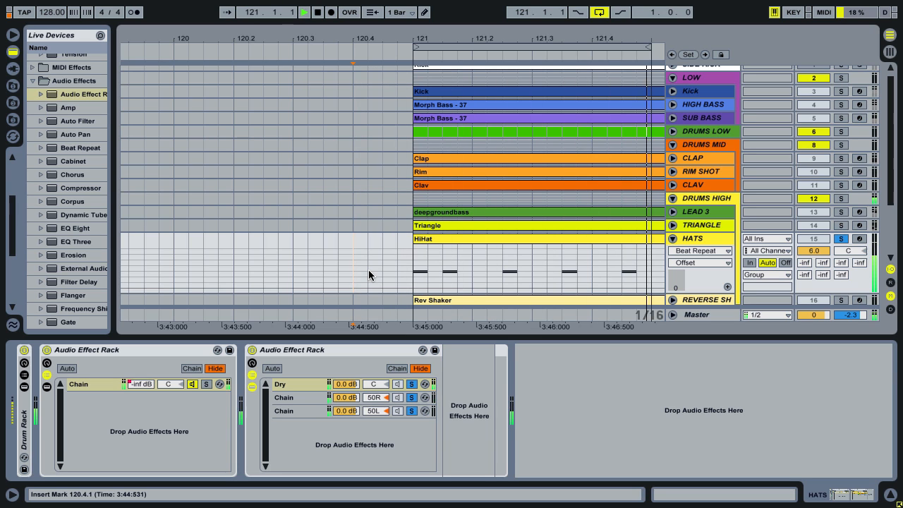
{"action": "key", "text": "space"}
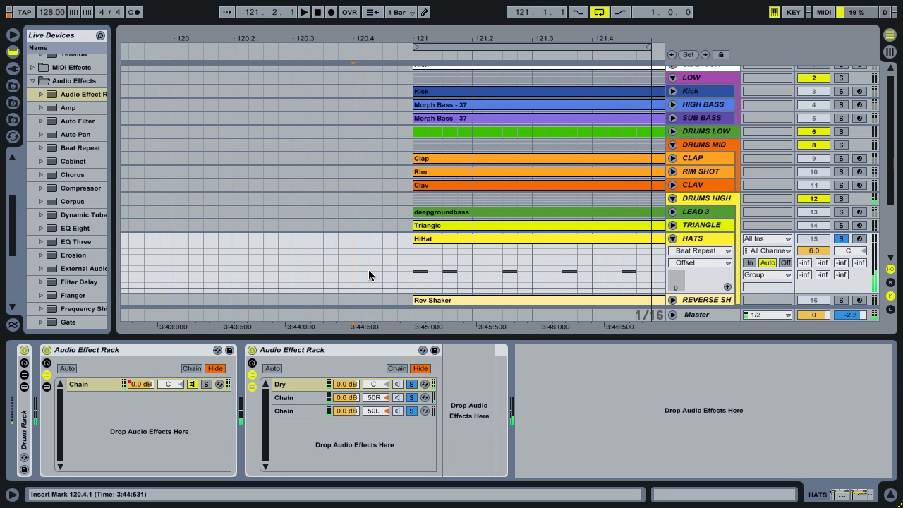
Step: Unsolo the HATS track and reset its track volume to 0
{"action": "left_click", "coordinate": [720, 239]}
{"action": "left_click", "coordinate": [840, 238]}
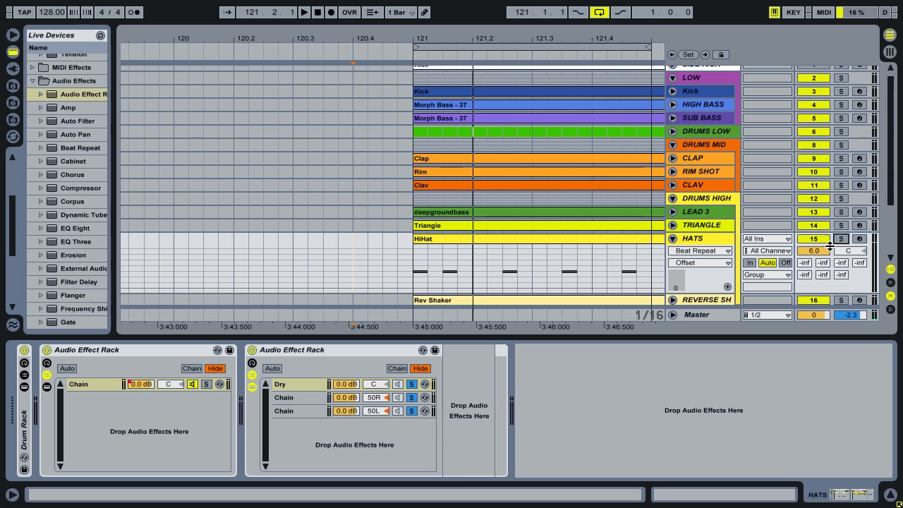
{"action": "left_click", "coordinate": [818, 250]}
{"action": "key", "text": "Delete"}
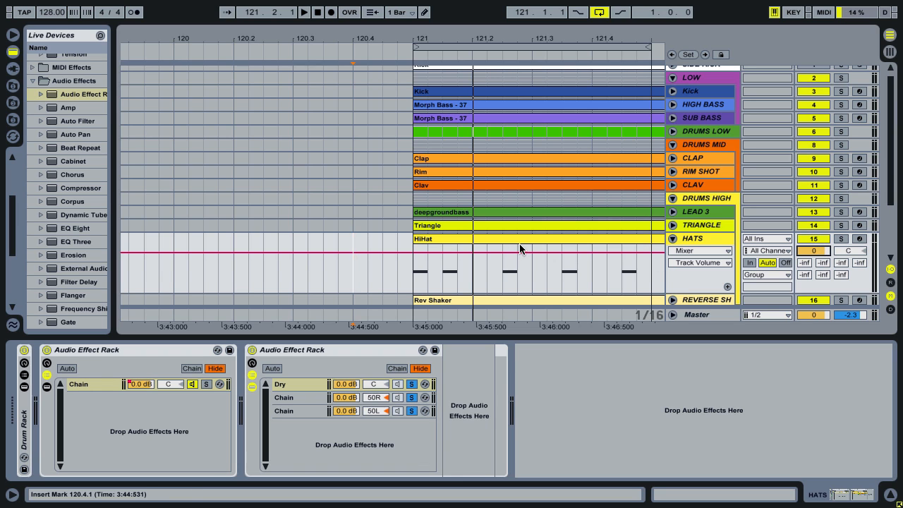
Step: Place the insert mark at 122.1.1 on the HATS track and play the full mix from there
{"action": "left_click_drag", "start_coordinate": [522, 38], "coordinate": [275, 37]}
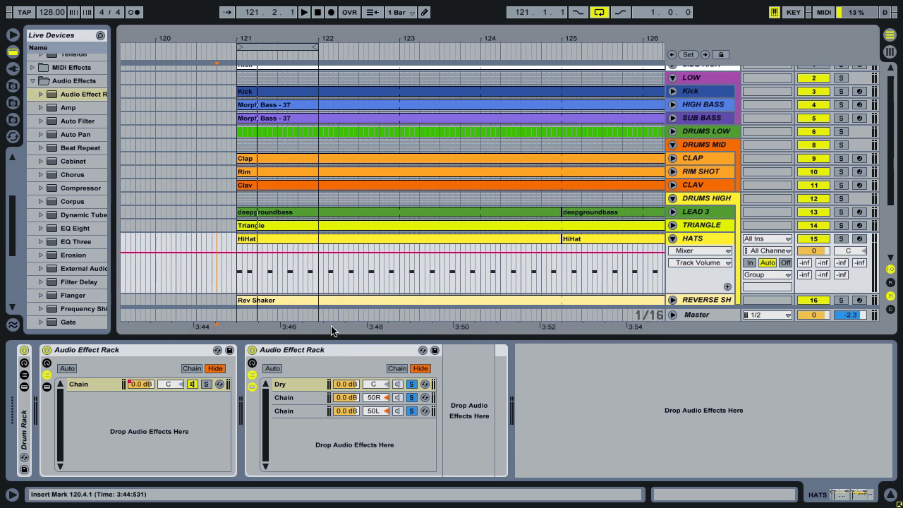
{"action": "left_click", "coordinate": [320, 277]}
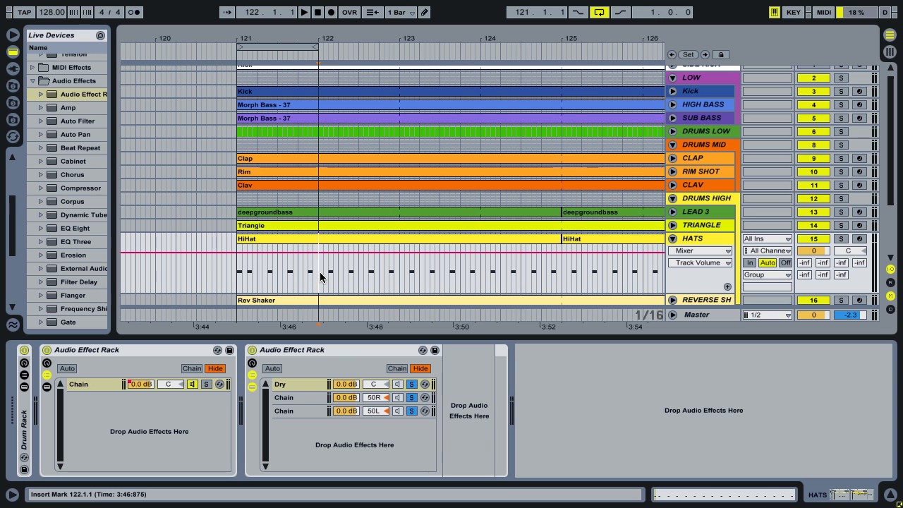
{"action": "key", "text": "space"}
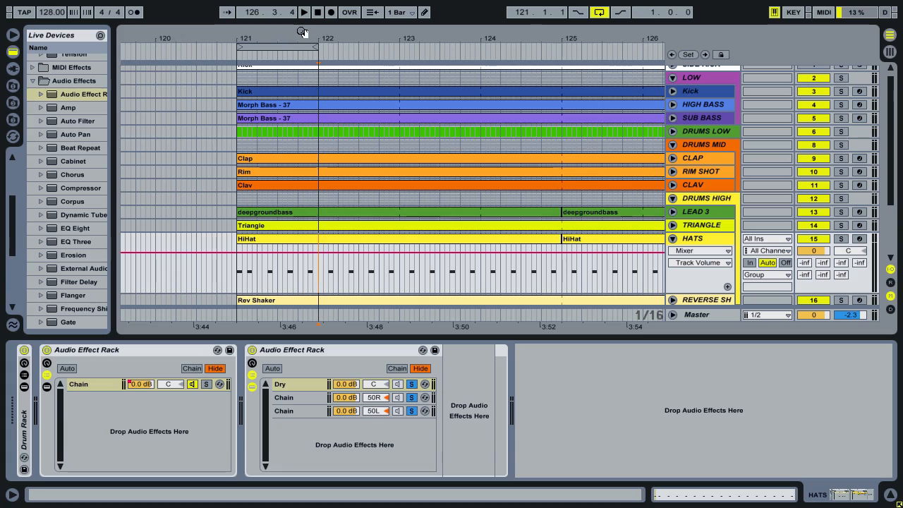
Step: Go to the section around bars 26 to 37 and play it from between bars 27 and 28
{"action": "left_click_drag", "start_coordinate": [301, 33], "coordinate": [431, 32]}
{"action": "left_click_drag", "start_coordinate": [197, 38], "coordinate": [251, 58]}
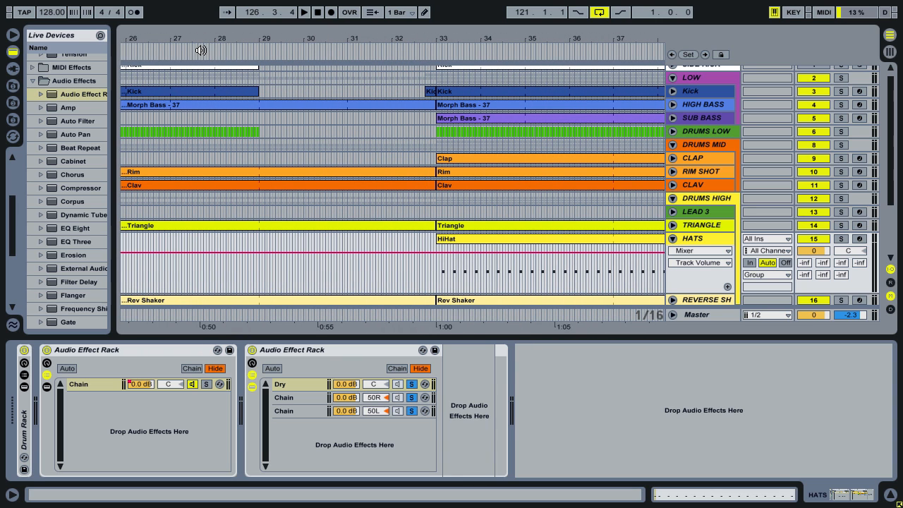
{"action": "left_click", "coordinate": [201, 50]}
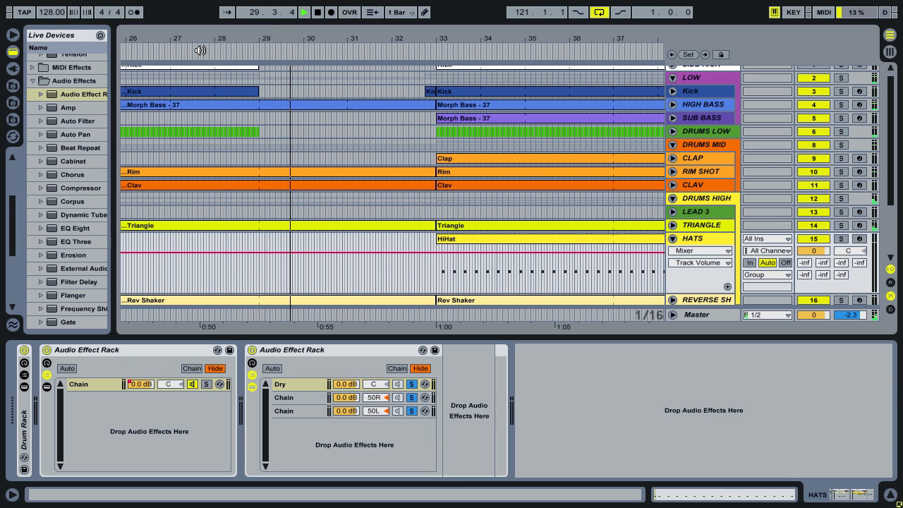
Step: Select 29.1.1 to 33.1.1 on the DRUMS MID track, stop playback, and loop those four bars
{"action": "left_click", "coordinate": [259, 129]}
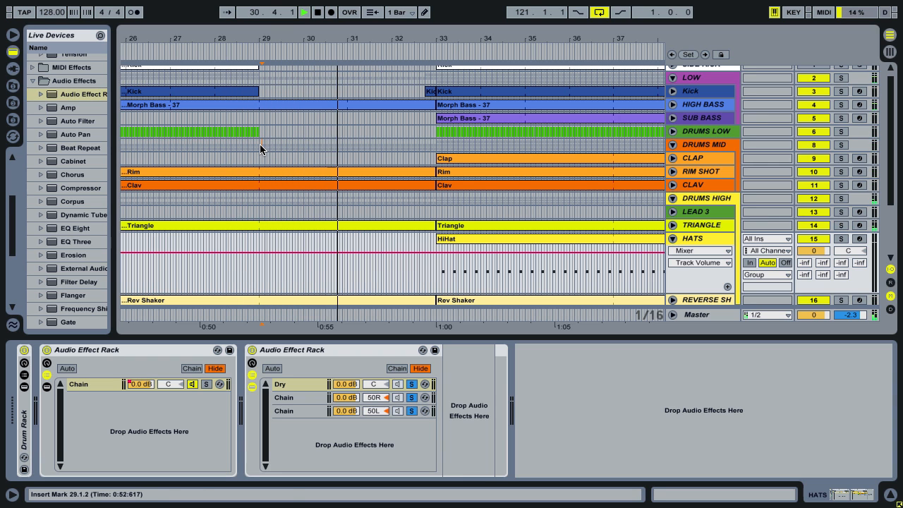
{"action": "left_click_drag", "start_coordinate": [260, 144], "coordinate": [294, 148]}
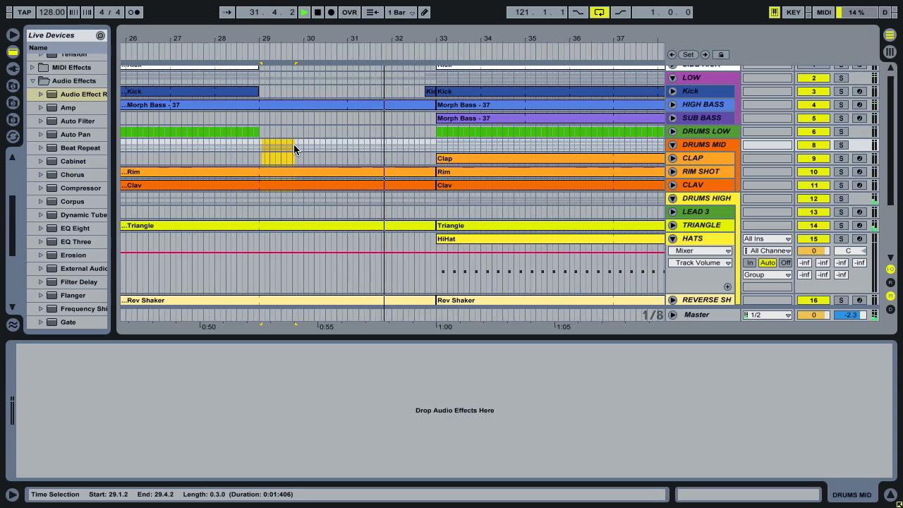
{"action": "left_click", "coordinate": [260, 144]}
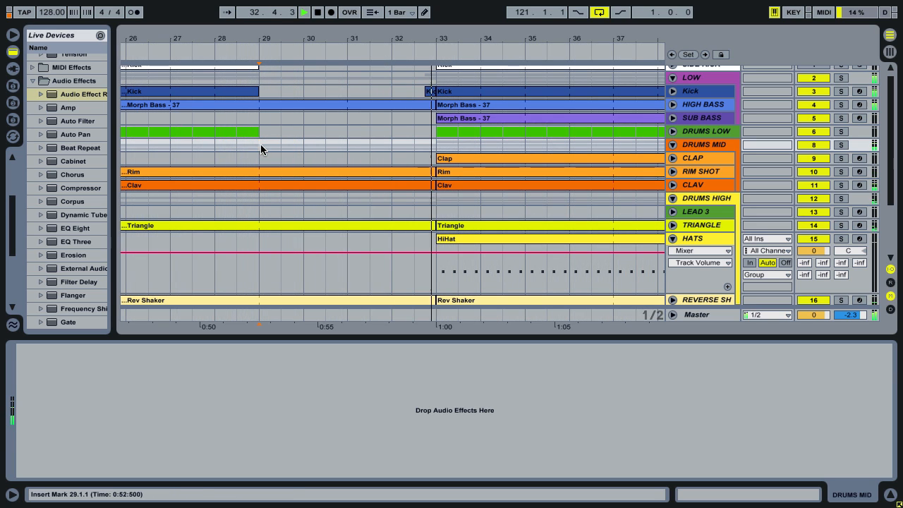
{"action": "left_click_drag", "start_coordinate": [260, 144], "coordinate": [427, 147]}
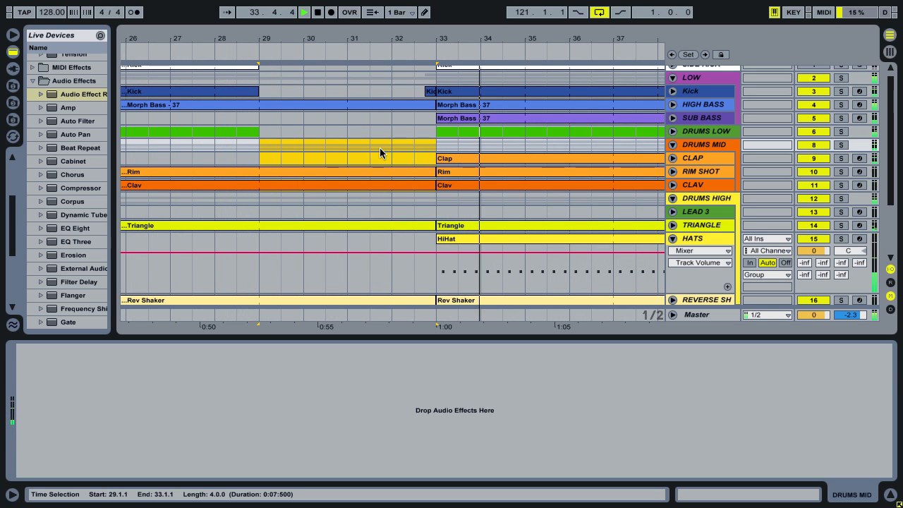
{"action": "key", "text": "space"}
{"action": "key", "text": "ctrl+l"}
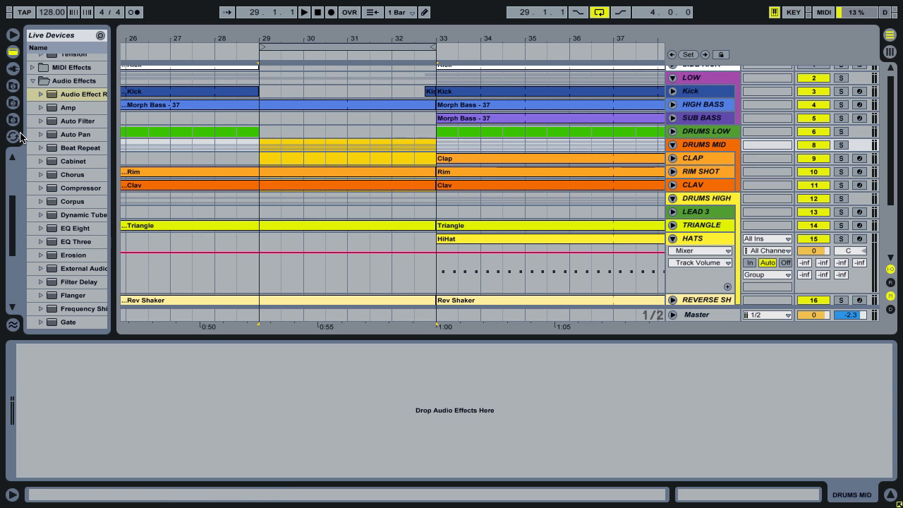
Step: Add a Beat Repeat to the Master track and place the Limiter after it
{"action": "left_click_drag", "start_coordinate": [57, 150], "coordinate": [687, 313]}
{"action": "left_click_drag", "start_coordinate": [46, 356], "coordinate": [312, 361]}
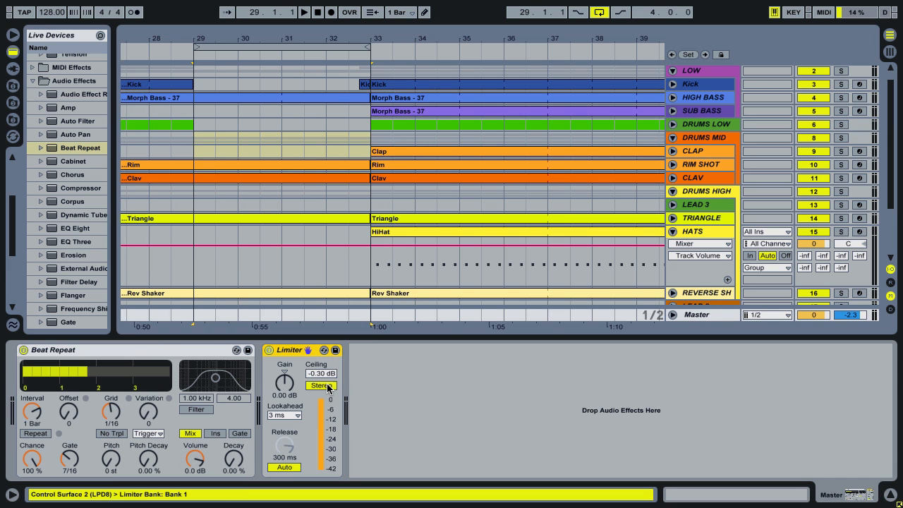
Step: Toggle the Master's Limiter off and on, try it ahead of the Beat Repeat, and undo the reorder
{"action": "left_click", "coordinate": [268, 350]}
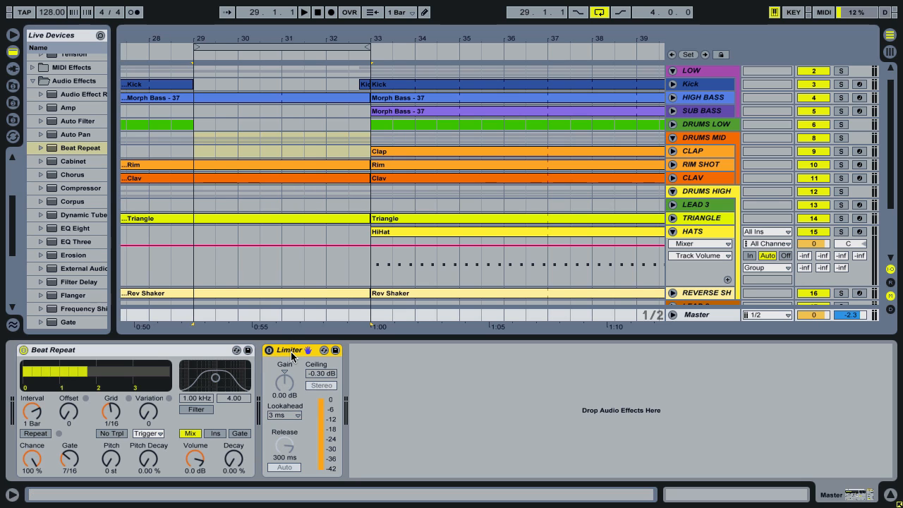
{"action": "left_click", "coordinate": [271, 350]}
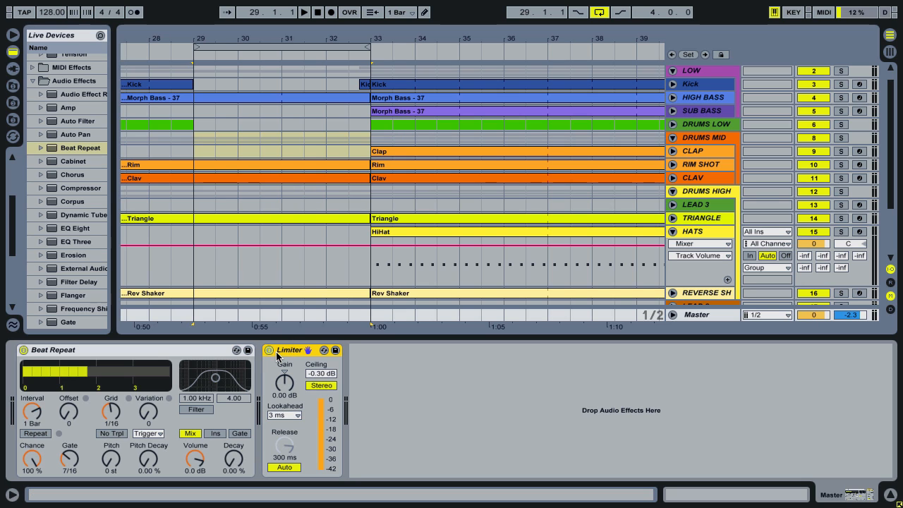
{"action": "left_click_drag", "start_coordinate": [276, 351], "coordinate": [185, 355]}
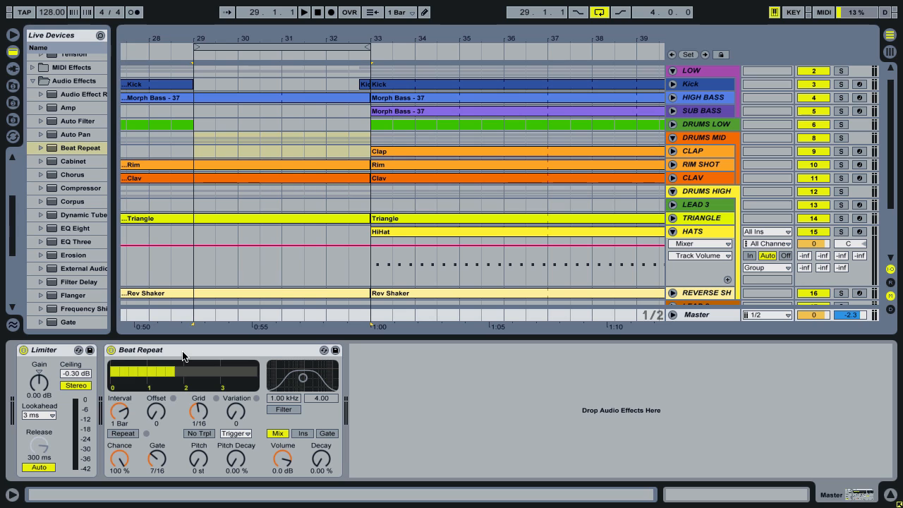
{"action": "left_click", "coordinate": [130, 358]}
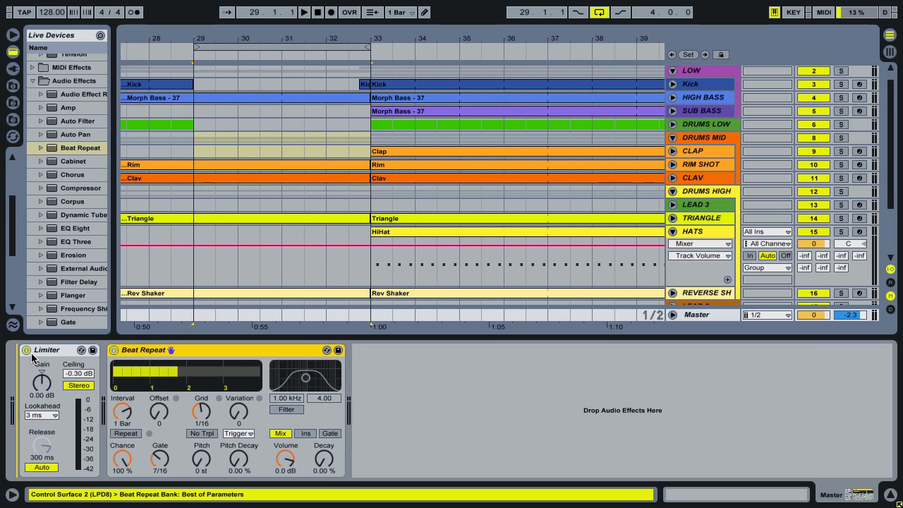
{"action": "key", "text": "ctrl+z"}
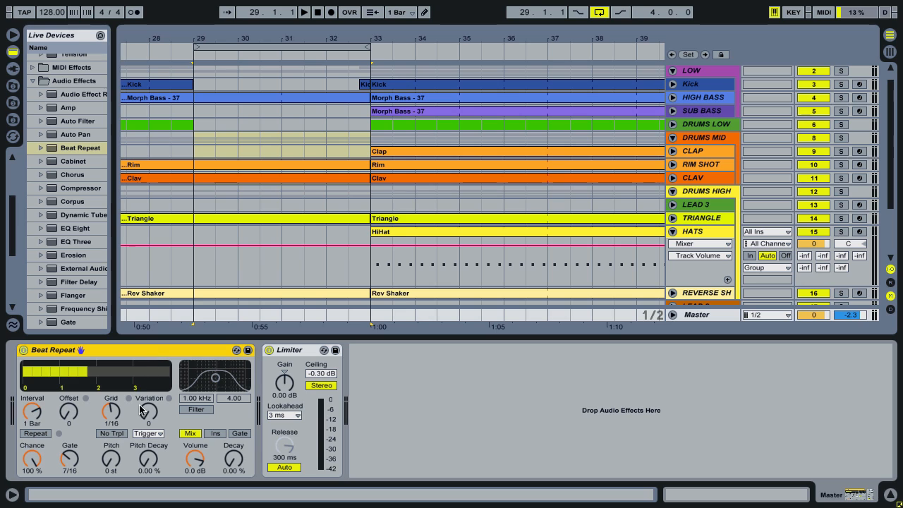
Step: Switch the Master's Beat Repeat to Insert mode and enable its filter at 2.64 kHz with a width of 7.94
{"action": "left_click", "coordinate": [214, 433]}
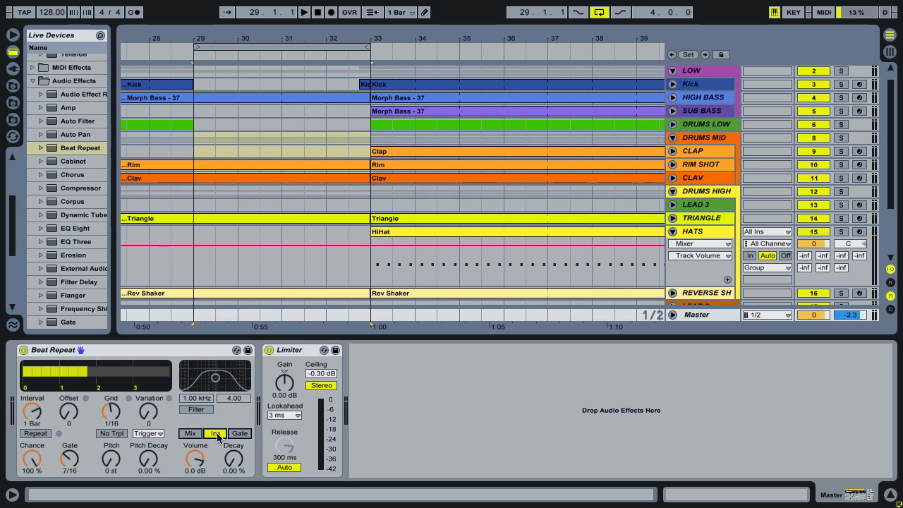
{"action": "left_click", "coordinate": [196, 409]}
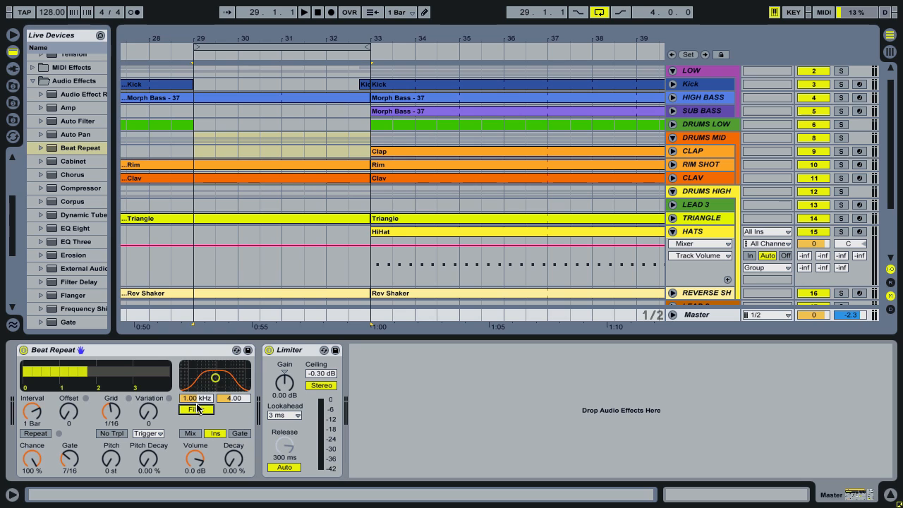
{"action": "left_click_drag", "start_coordinate": [216, 377], "coordinate": [225, 366]}
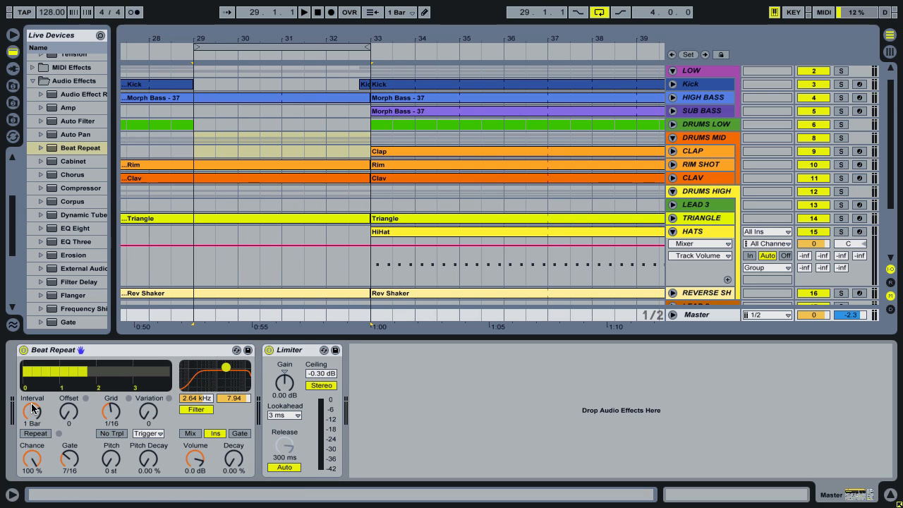
Step: Set the Beat Repeat's Interval to 1/4, Grid to 1/12 and Variation to 5
{"action": "left_click_drag", "start_coordinate": [32, 411], "coordinate": [31, 431]}
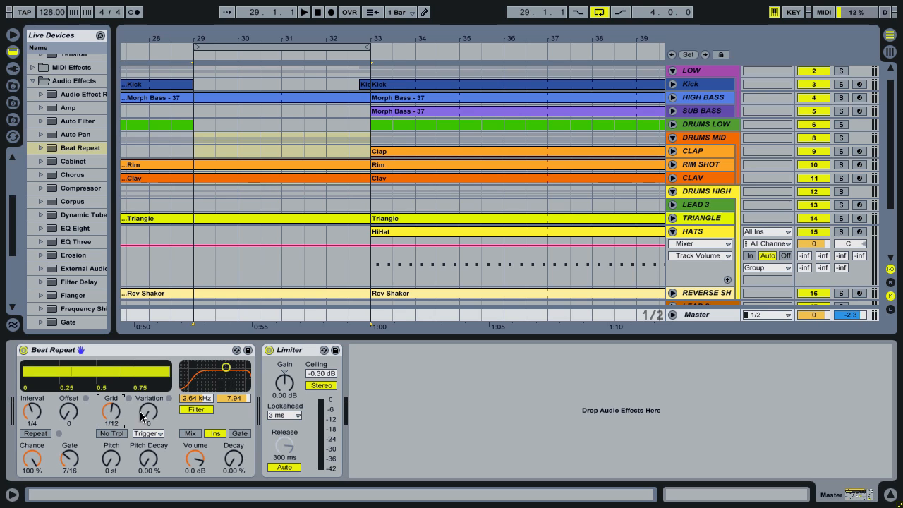
{"action": "left_click_drag", "start_coordinate": [149, 411], "coordinate": [149, 397]}
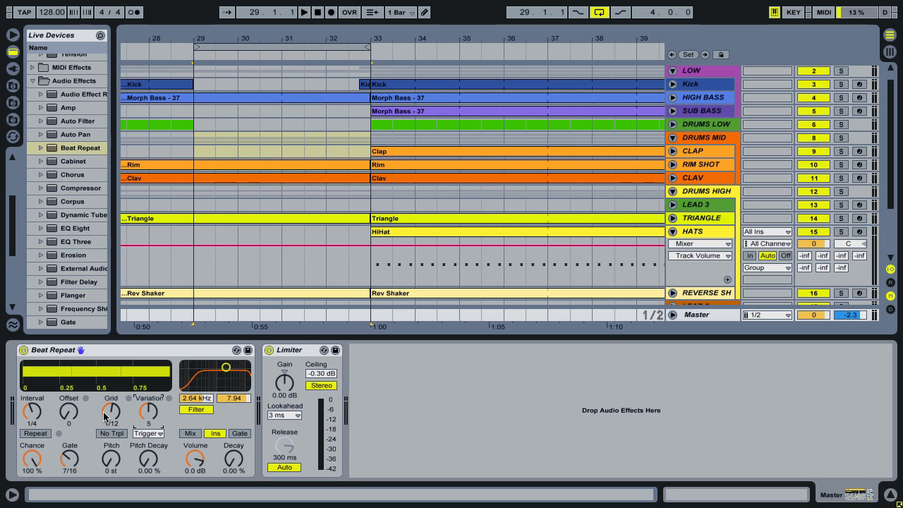
{"action": "mouse_move", "coordinate": [109, 419]}
{"action": "left_mouse_down"}
{"action": "mouse_move", "coordinate": [109, 438]}
{"action": "mouse_move", "coordinate": [109, 420]}
{"action": "left_mouse_up"}
Step: Play the looped bars while raising the Beat Repeat filter to 4.80 kHz with a width of 8.20, and stop playback
{"action": "key", "text": "space"}
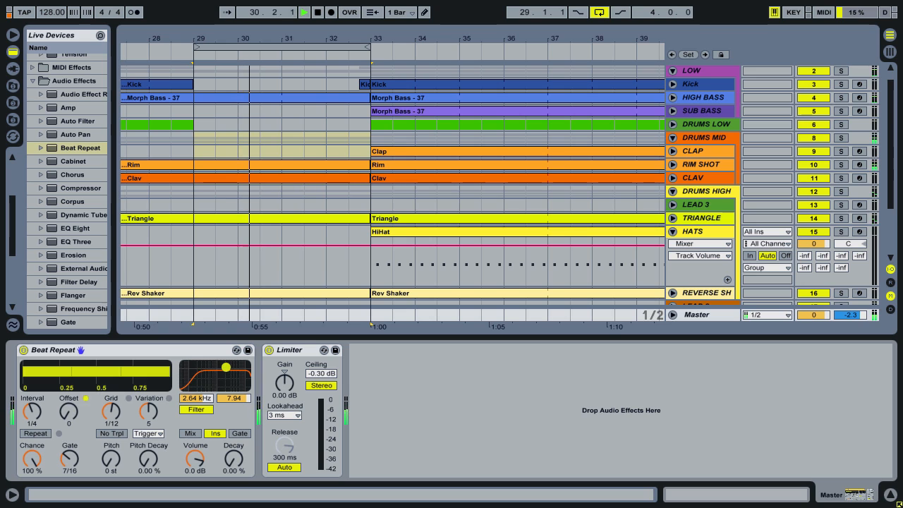
{"action": "left_click_drag", "start_coordinate": [226, 367], "coordinate": [233, 366]}
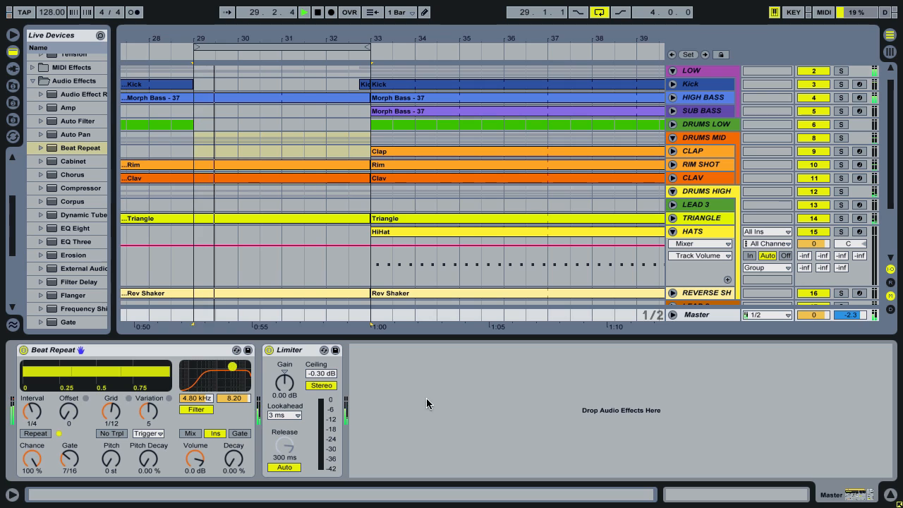
{"action": "key", "text": "space"}
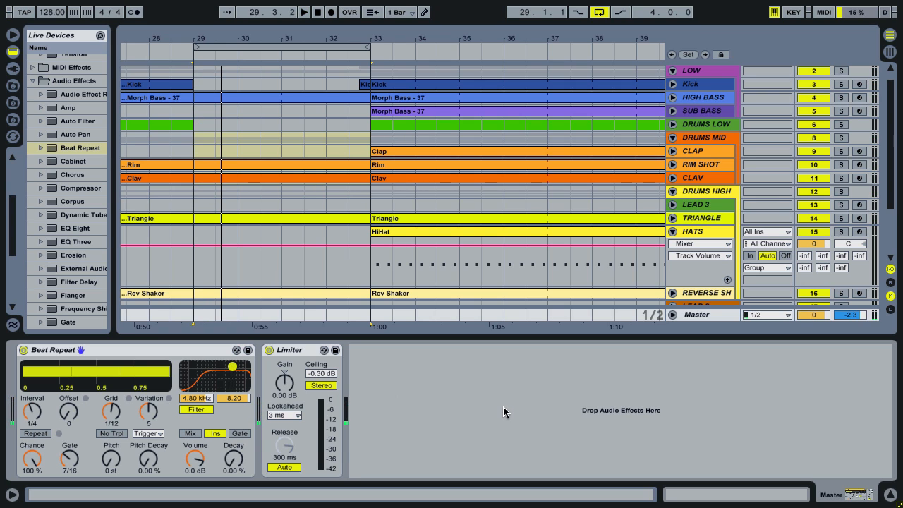
Step: Insert a new audio track after the DRUMS LOW MID group in Session View
{"action": "left_click", "coordinate": [706, 123]}
{"action": "key", "text": "Tab"}
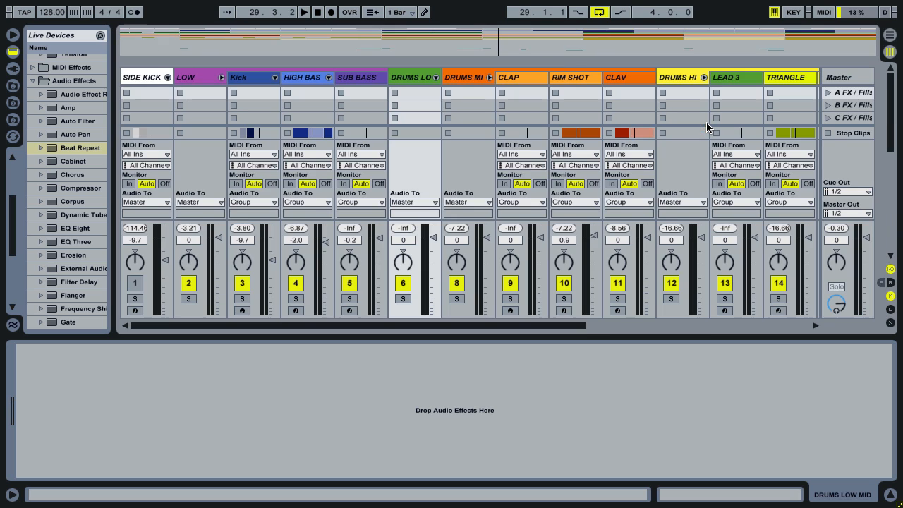
{"action": "left_click", "coordinate": [416, 79]}
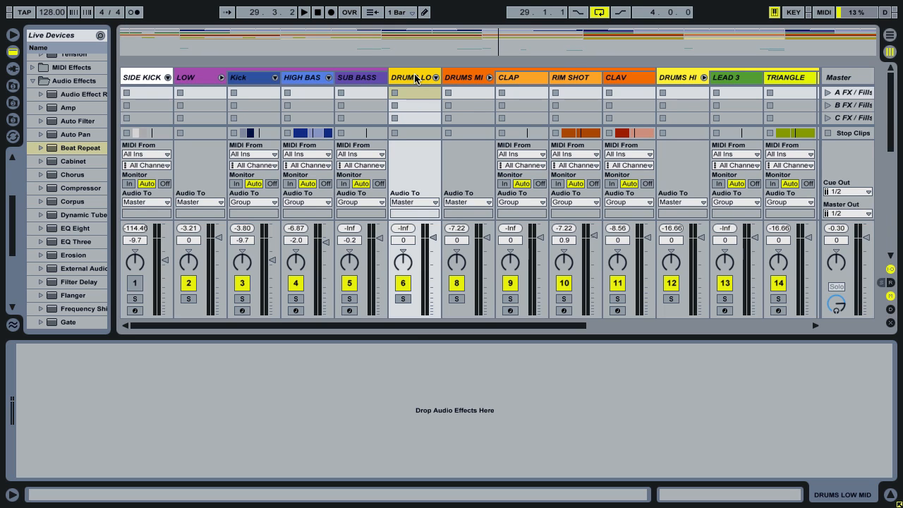
{"action": "key", "text": "ctrl+t"}
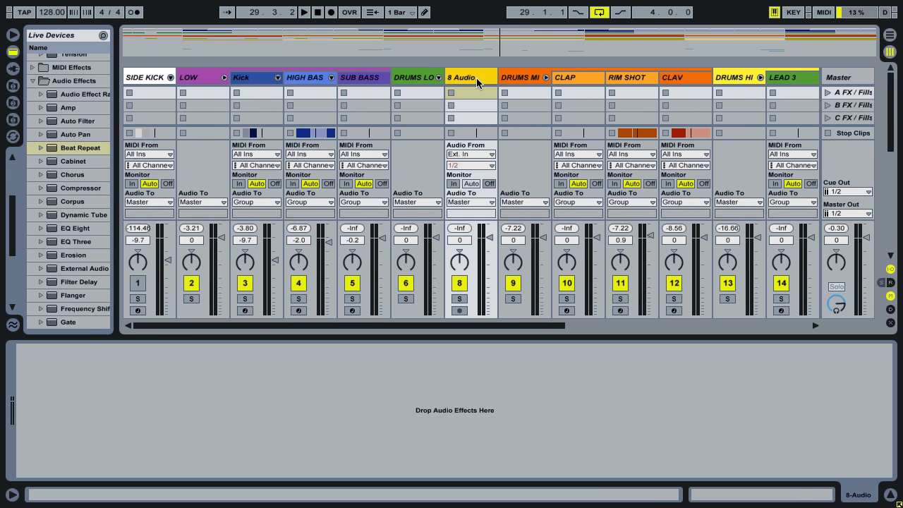
Step: Set the new audio track's input to Resampling and arm it for recording
{"action": "left_click", "coordinate": [470, 153]}
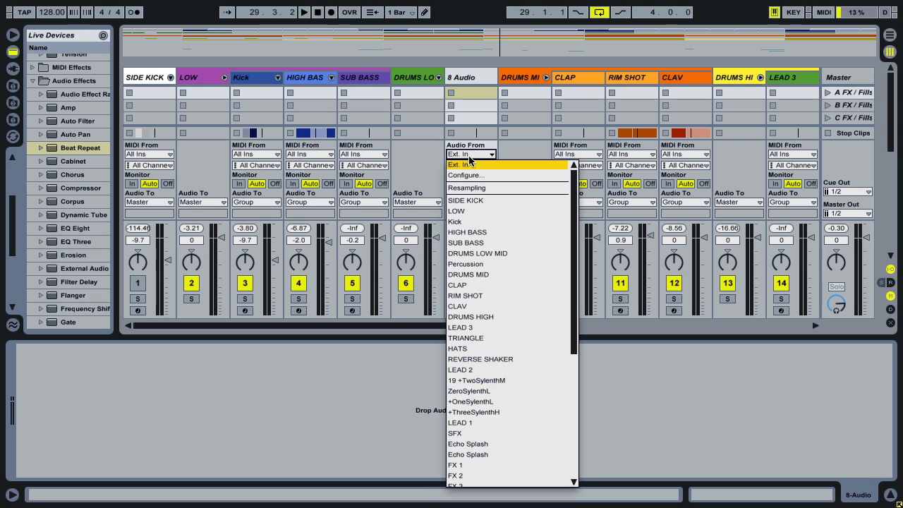
{"action": "left_click", "coordinate": [470, 188]}
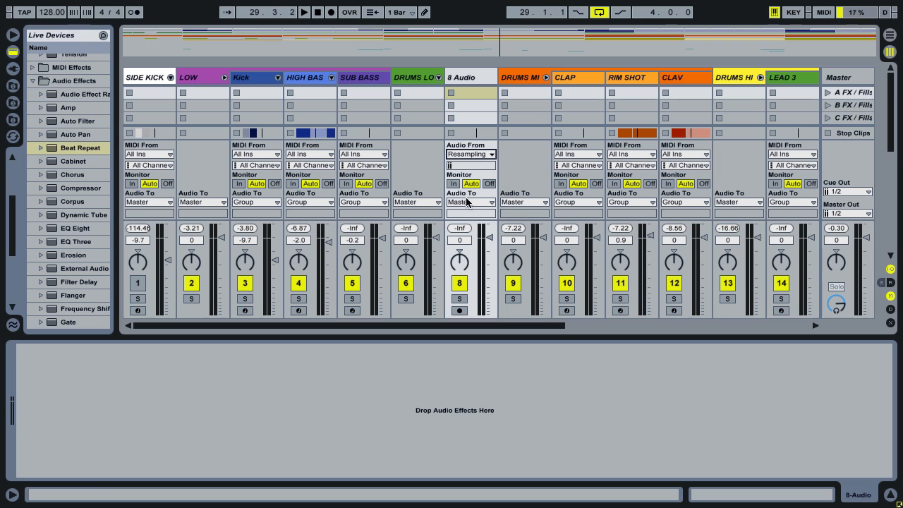
{"action": "left_click", "coordinate": [459, 311]}
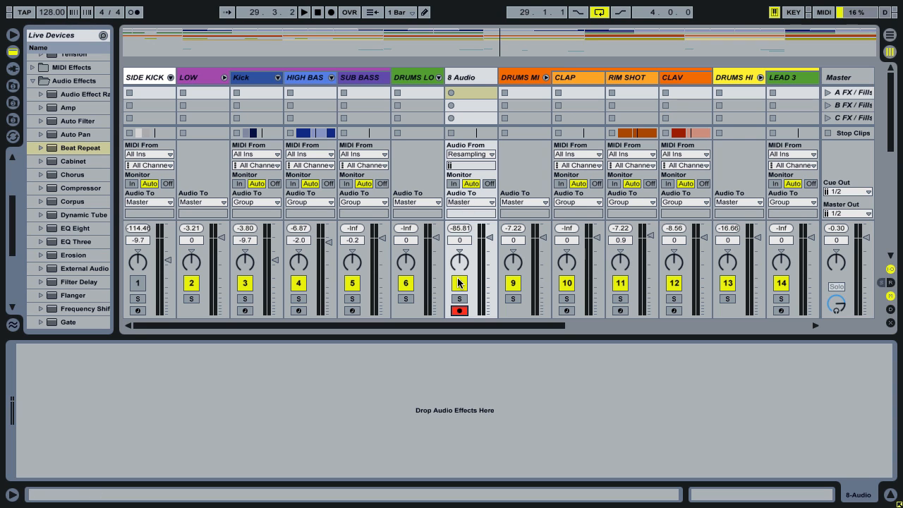
Step: Record the resampled output into the audio track's first clip slot, stop after eight bars, and turn session recording off
{"action": "left_click", "coordinate": [452, 93]}
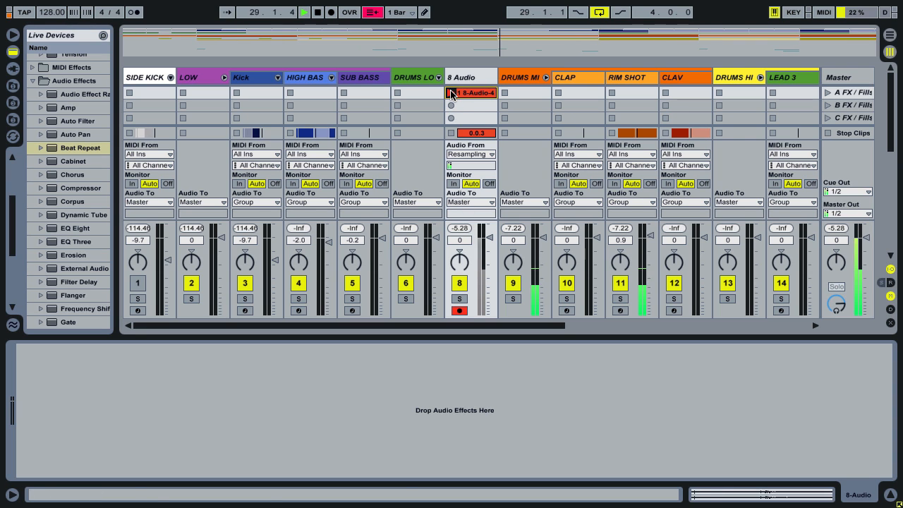
{"action": "left_click", "coordinate": [485, 93]}
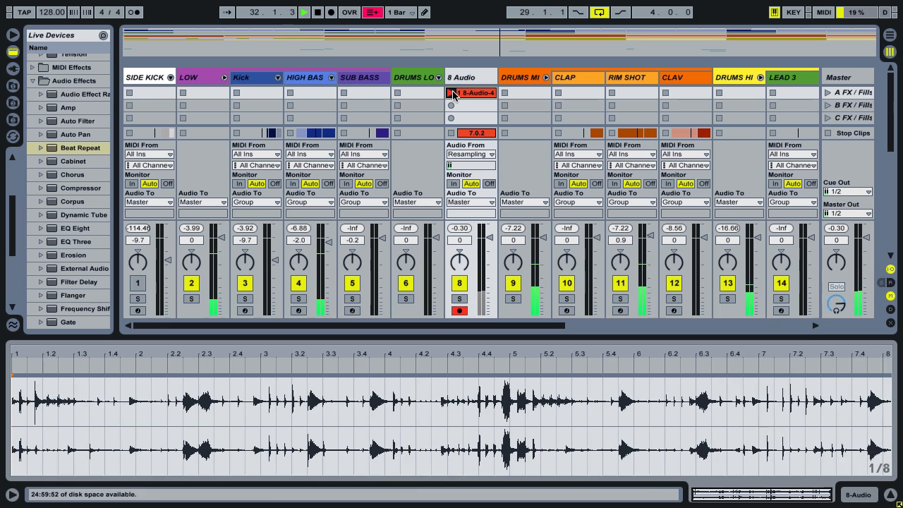
{"action": "left_click", "coordinate": [452, 94]}
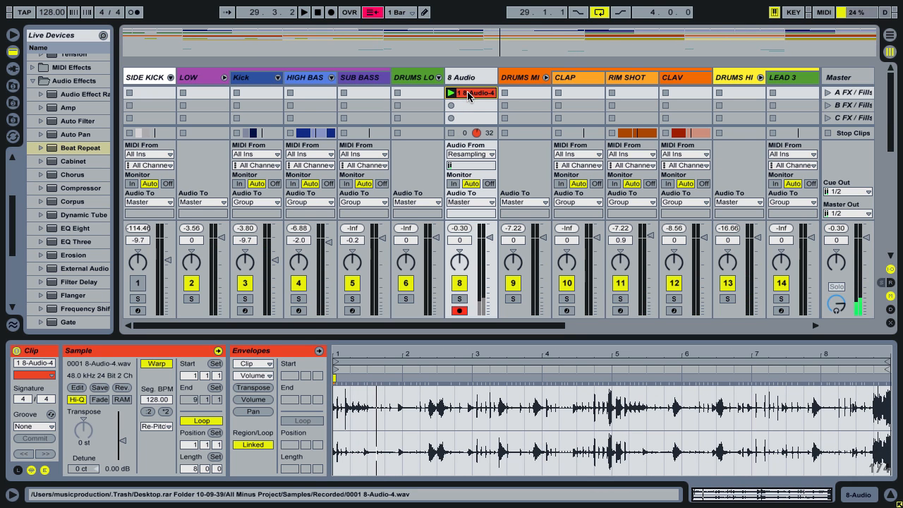
{"action": "left_click", "coordinate": [373, 12]}
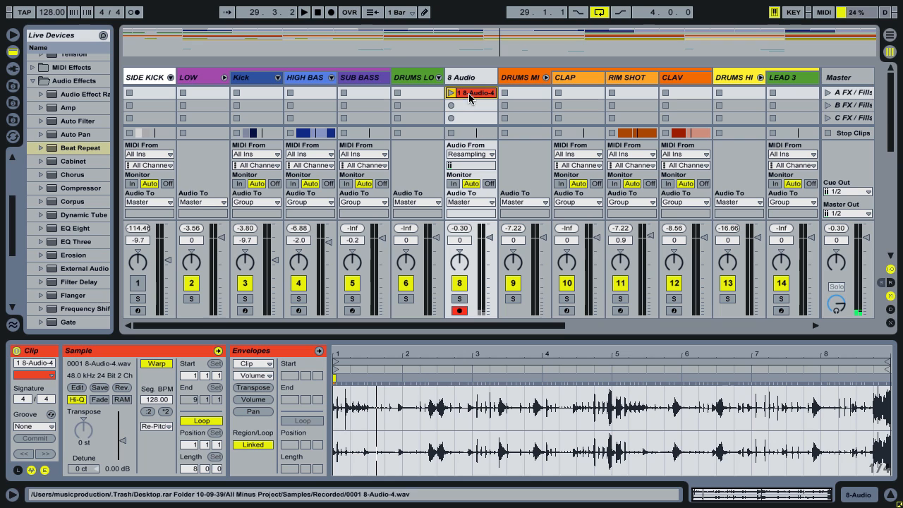
Step: Place the recorded clip at bar 29 on the 8 Audio track in Arrangement View, and select the Master track
{"action": "left_click_drag", "start_coordinate": [475, 103], "coordinate": [203, 139]}
{"action": "key", "text": "Tab"}
{"action": "left_click", "coordinate": [696, 316]}
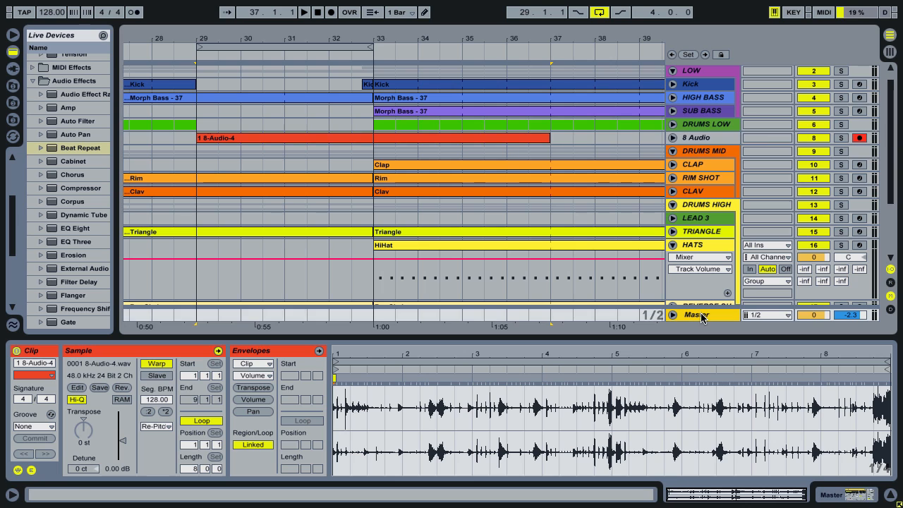
Step: Turn off the Beat Repeat on the Master track and unfold the 8 Audio track
{"action": "left_click", "coordinate": [688, 316]}
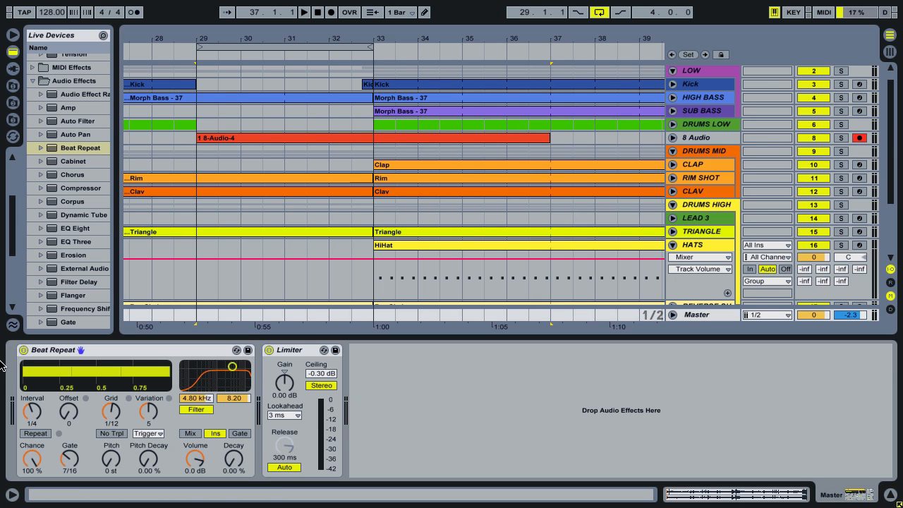
{"action": "left_click", "coordinate": [24, 350]}
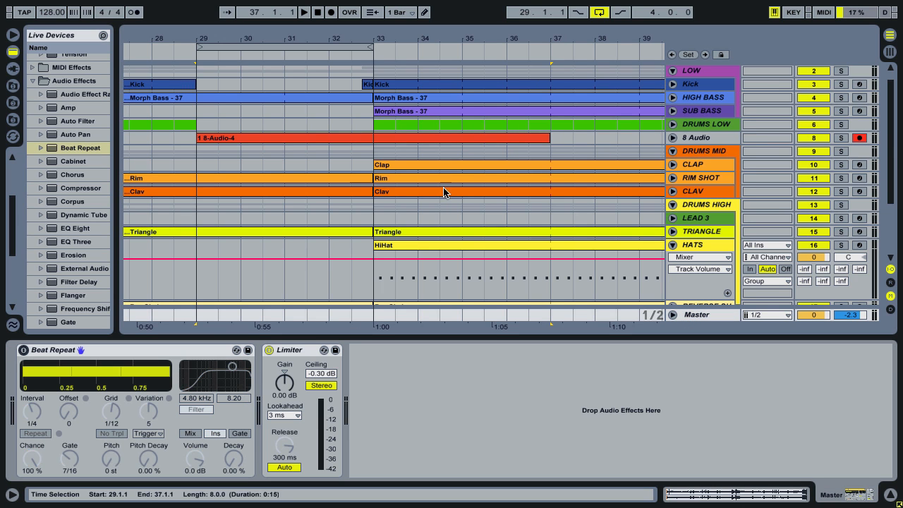
{"action": "left_click", "coordinate": [672, 137]}
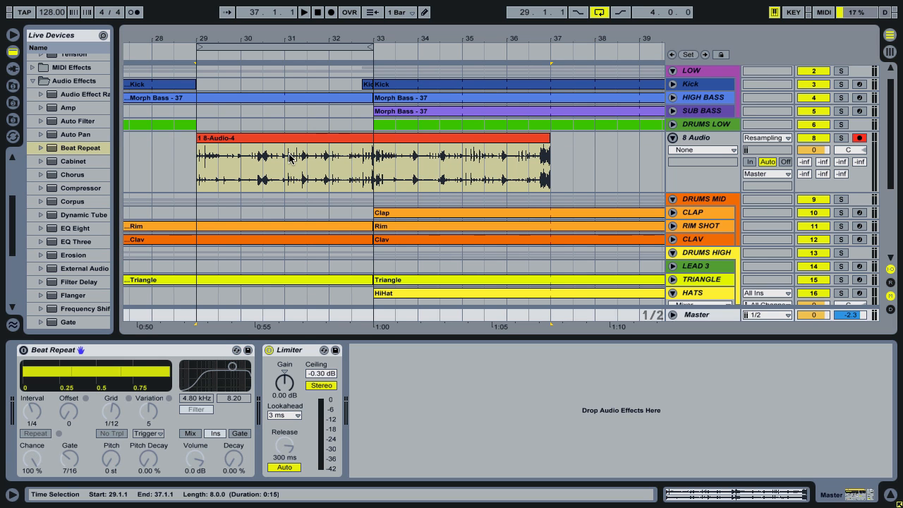
Step: Turn the arrangement loop off, play the arrangement from bar 25, and disarm the 8 Audio track
{"action": "left_click", "coordinate": [269, 38]}
{"action": "mouse_move", "coordinate": [269, 38]}
{"action": "left_mouse_down"}
{"action": "mouse_move", "coordinate": [338, 62]}
{"action": "mouse_move", "coordinate": [362, 42]}
{"action": "left_mouse_up"}
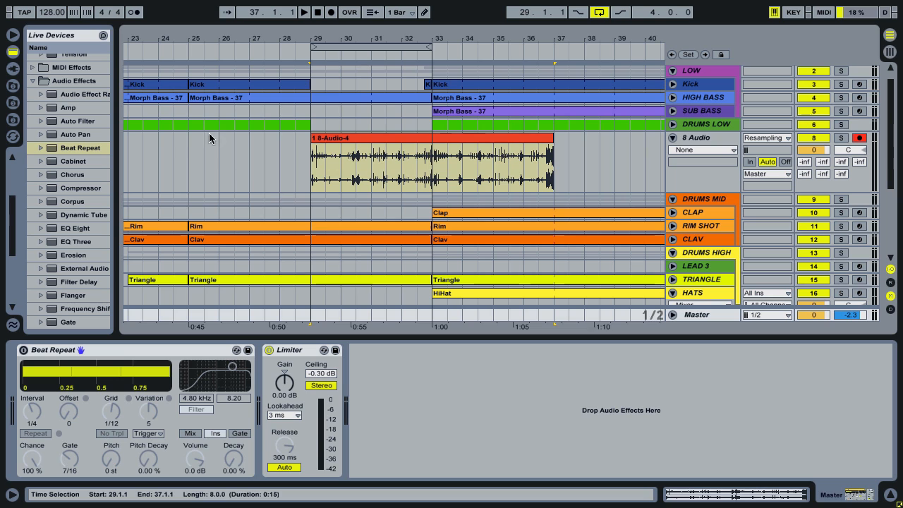
{"action": "left_click", "coordinate": [221, 175]}
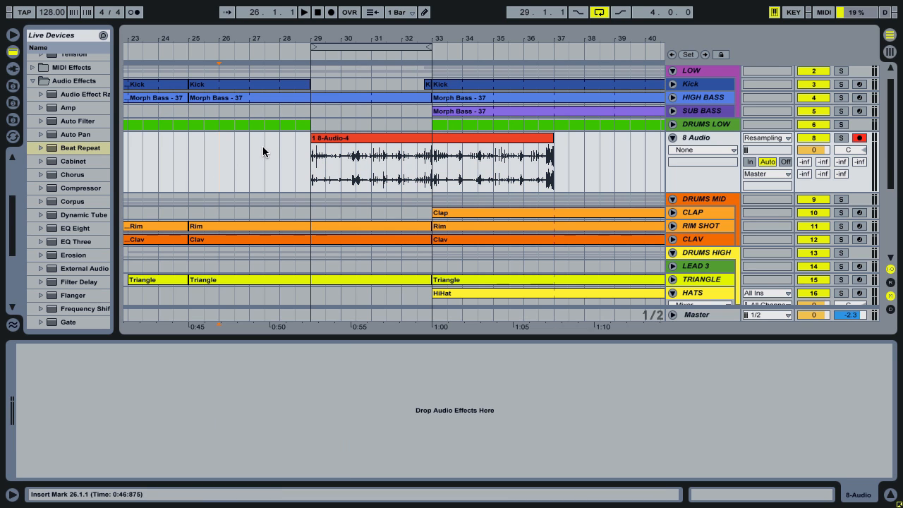
{"action": "left_click", "coordinate": [598, 14]}
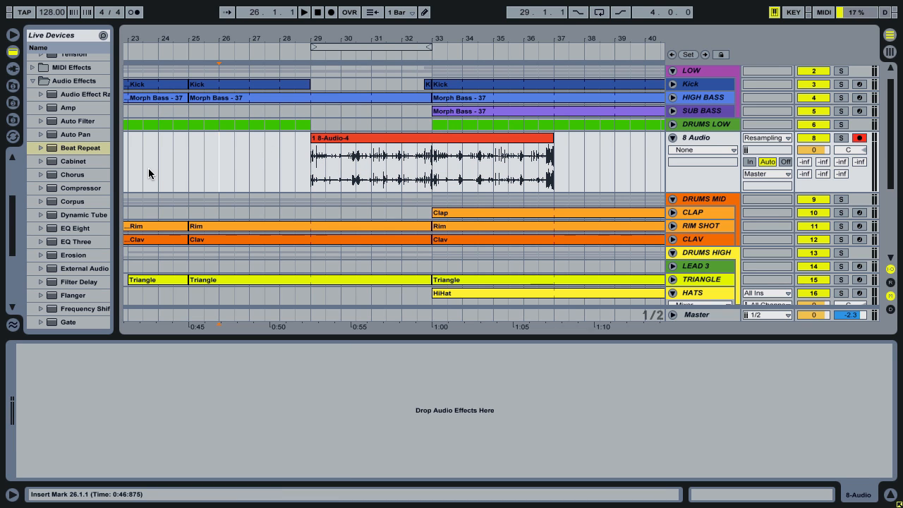
{"action": "left_click", "coordinate": [190, 166]}
{"action": "key", "text": "space"}
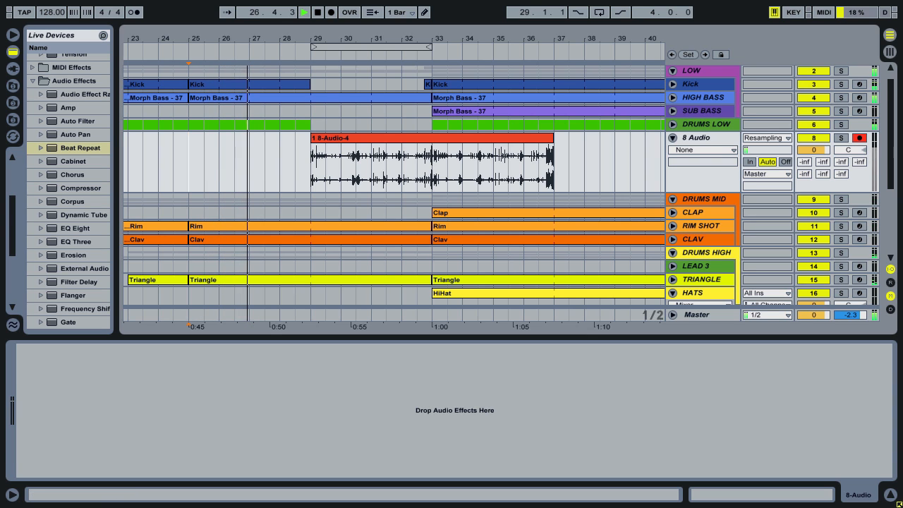
{"action": "left_click", "coordinate": [859, 138]}
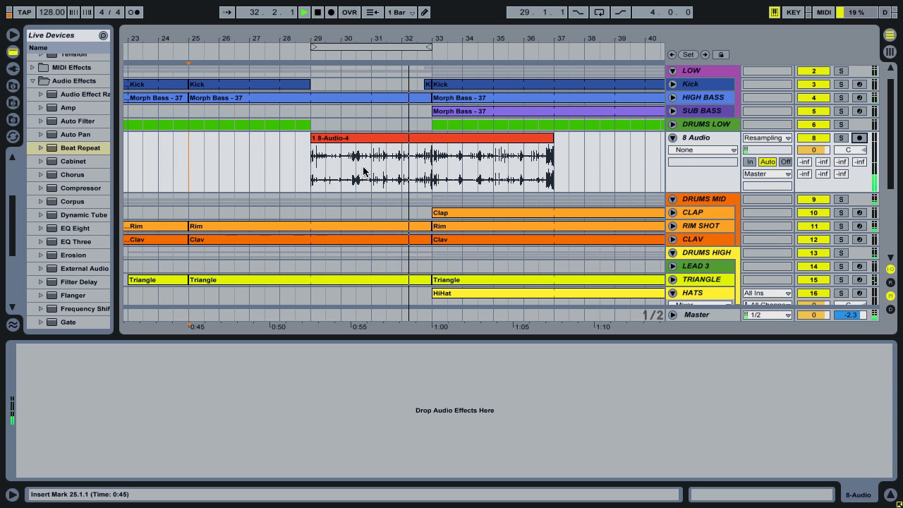
Step: Shorten the resampled clip on the 8 Audio track so it ends at bar 34
{"action": "scroll", "coordinate": [363, 171], "scroll_direction": "down", "scroll_amount": 4}
{"action": "scroll", "coordinate": [362, 170], "scroll_direction": "up", "scroll_amount": 4}
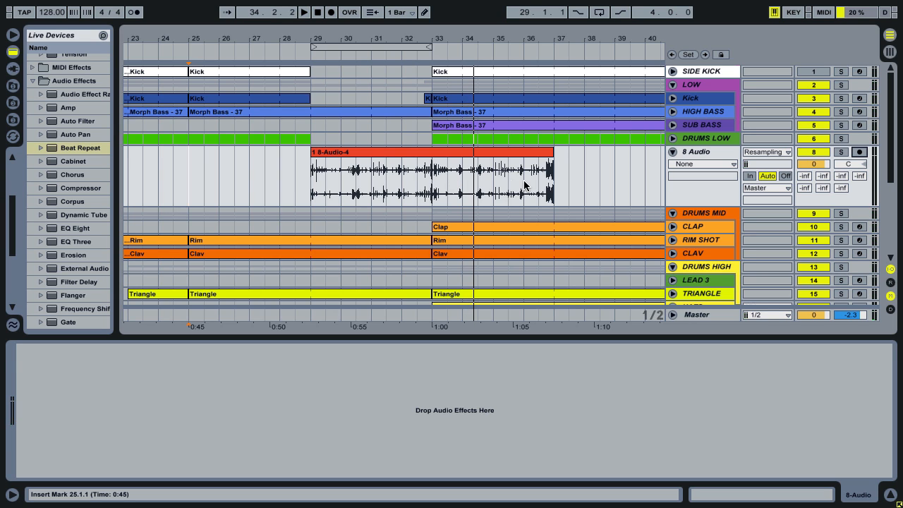
{"action": "left_click_drag", "start_coordinate": [555, 154], "coordinate": [464, 153]}
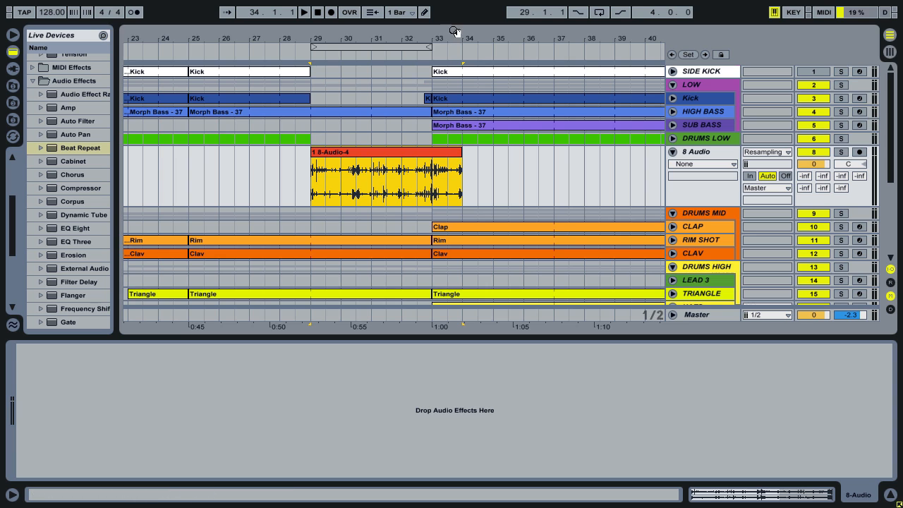
Step: Using a 1/16 grid, delete the resampled clip's sections from 33.4.3 to 34.1.1 and from 32.4.1 to 33.1.1
{"action": "left_click_drag", "start_coordinate": [452, 32], "coordinate": [452, 106]}
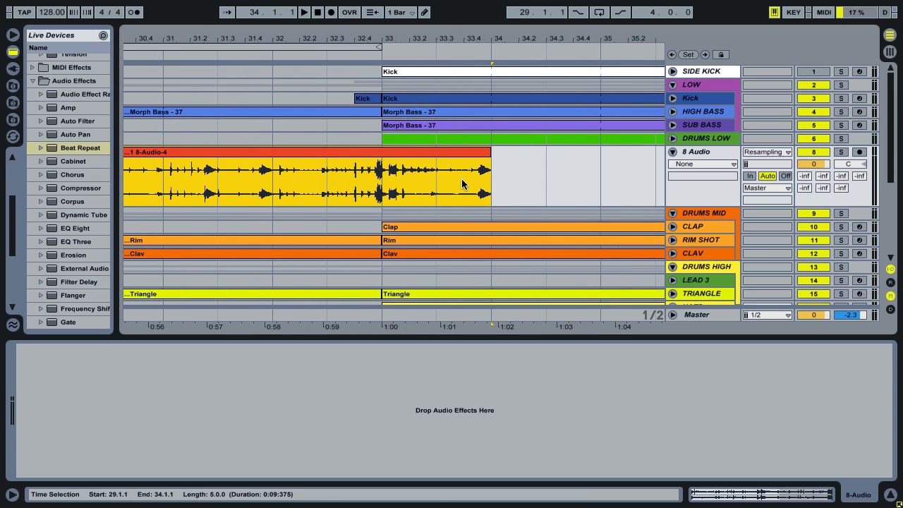
{"action": "key", "text": "ctrl+1"}
{"action": "key", "text": "ctrl+1"}
{"action": "key", "text": "ctrl+1"}
{"action": "left_click_drag", "start_coordinate": [478, 186], "coordinate": [492, 184]}
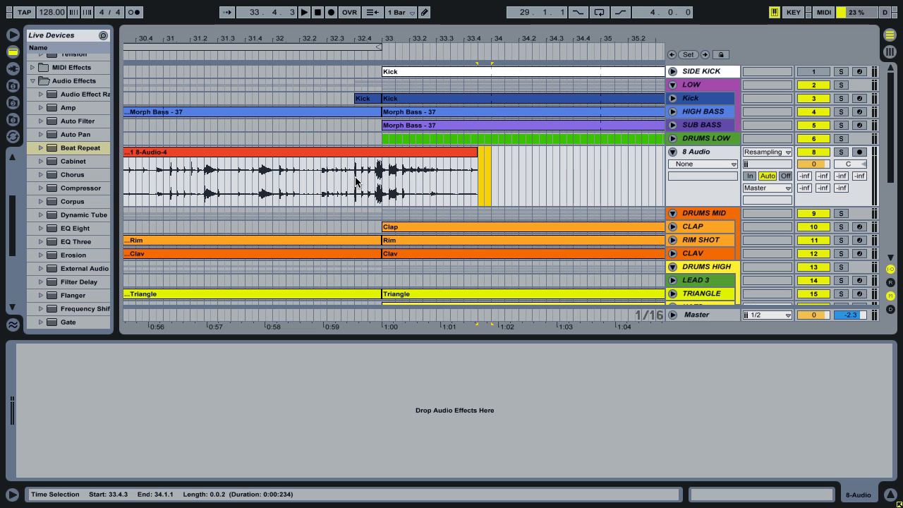
{"action": "left_click_drag", "start_coordinate": [352, 182], "coordinate": [381, 184]}
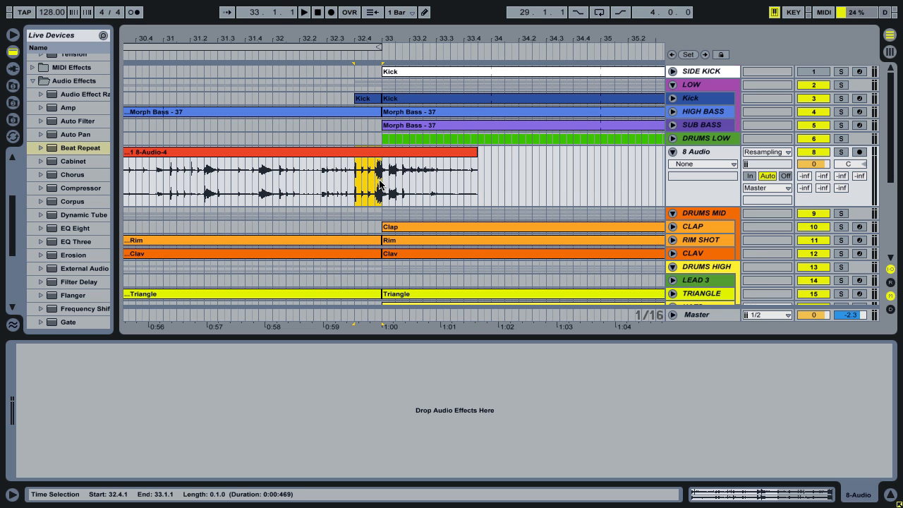
{"action": "key", "text": "Delete"}
Step: Play the arrangement from 27.4.2 to hear the edited clip with the other tracks, stopping near the end of bar 30
{"action": "left_click_drag", "start_coordinate": [270, 35], "coordinate": [431, 35]}
{"action": "left_click", "coordinate": [242, 169]}
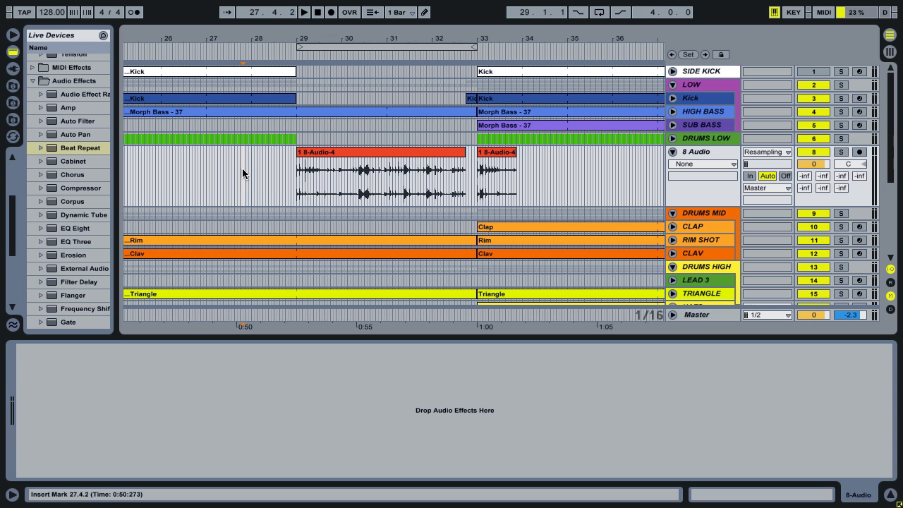
{"action": "key", "text": "space"}
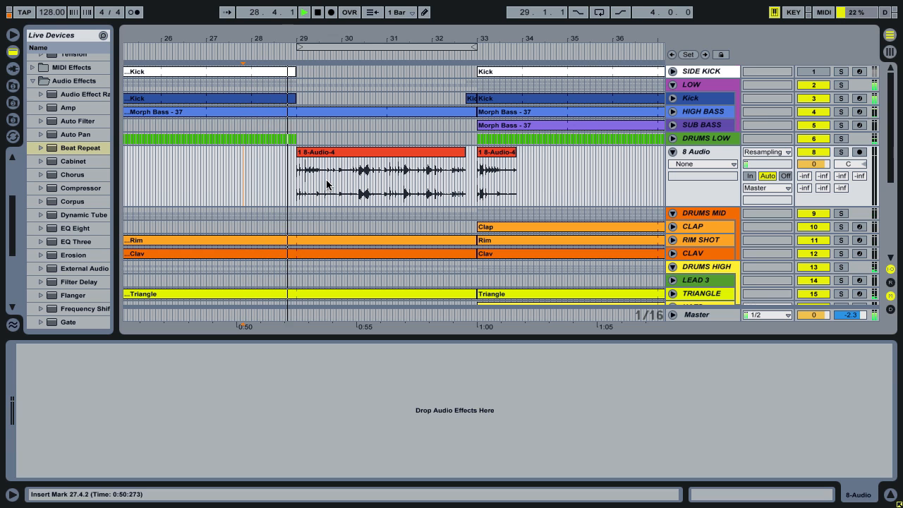
{"action": "scroll", "coordinate": [345, 184], "scroll_direction": "down", "scroll_amount": 5}
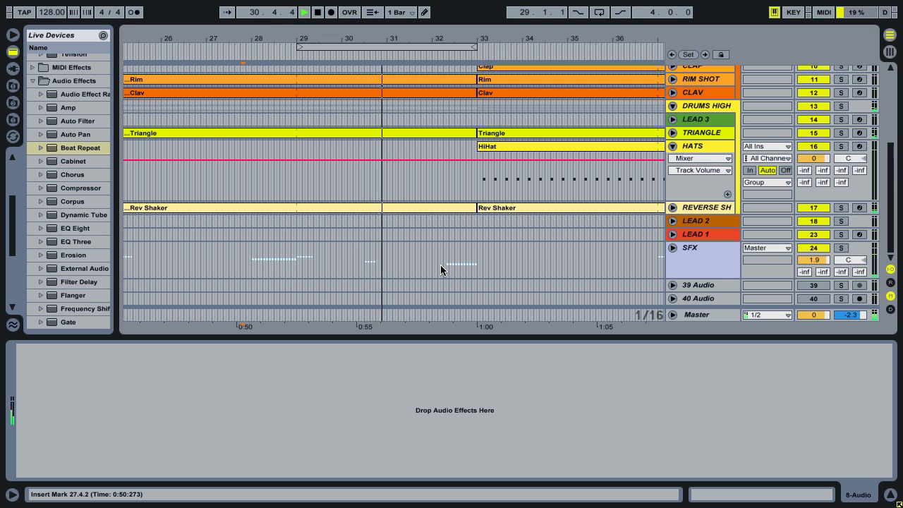
{"action": "key", "text": "space"}
Step: Unfold the SFX group and delete the short FX 6 clip at 30.3.1
{"action": "left_click", "coordinate": [672, 247]}
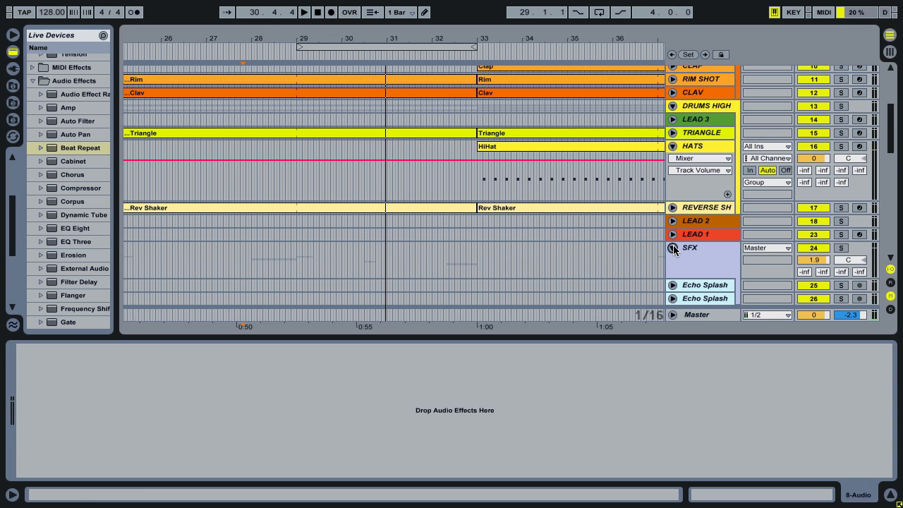
{"action": "scroll", "coordinate": [402, 248], "scroll_direction": "down", "scroll_amount": 4}
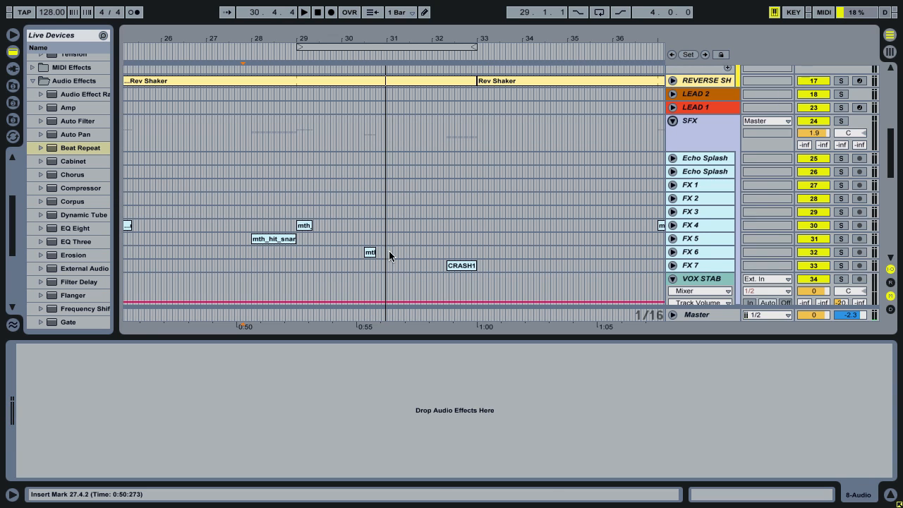
{"action": "left_click", "coordinate": [369, 253]}
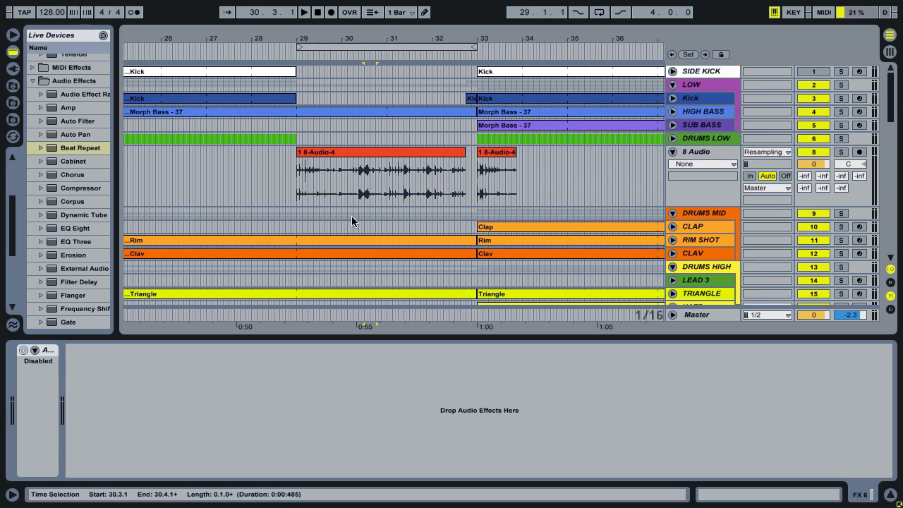
Step: Play the arrangement from 28.2.3 into bar 34, and select the resampled clip piece that starts at bar 33
{"action": "left_click", "coordinate": [268, 171]}
{"action": "key", "text": "space"}
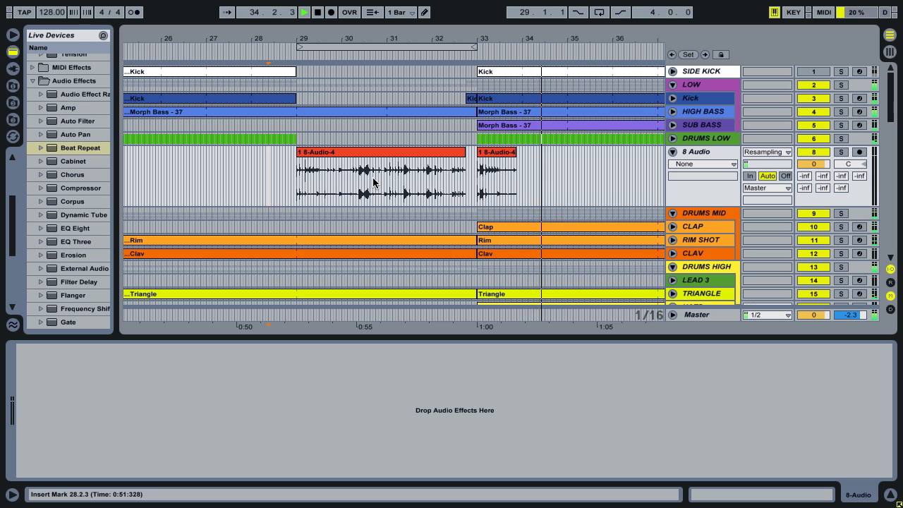
{"action": "key", "text": "space"}
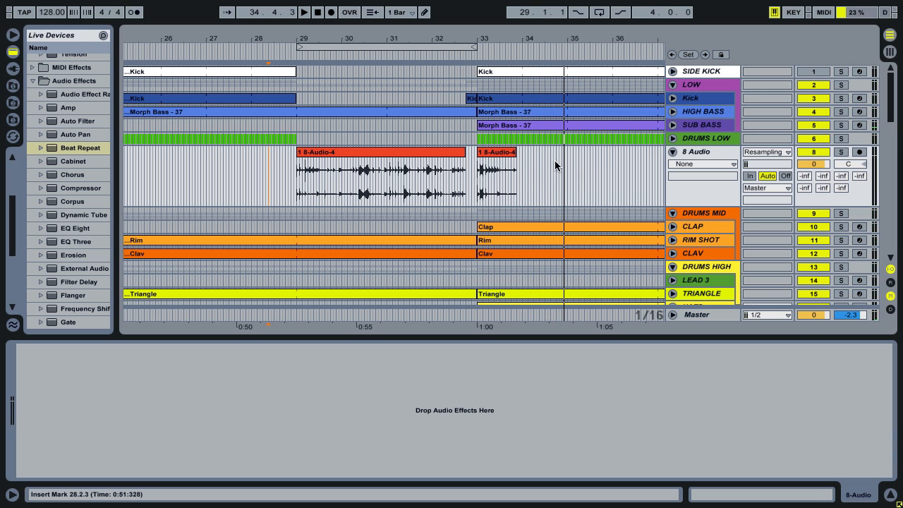
{"action": "left_click", "coordinate": [492, 155]}
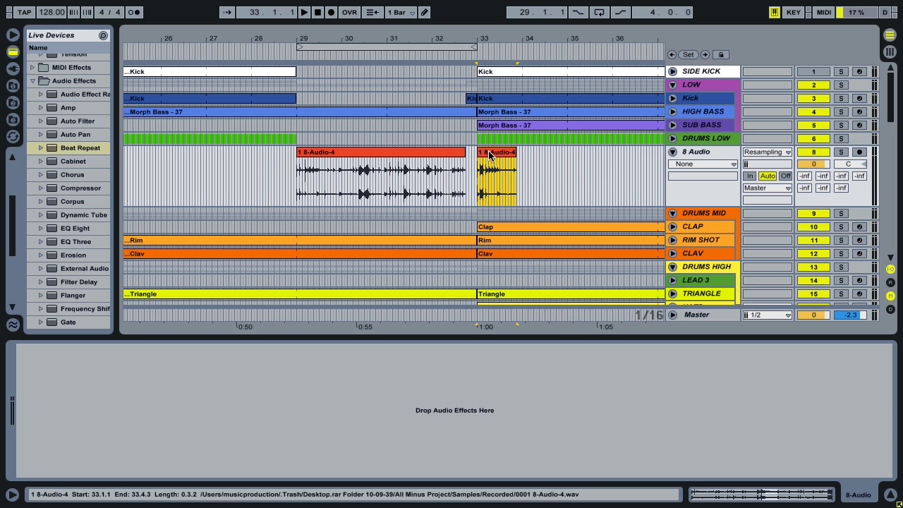